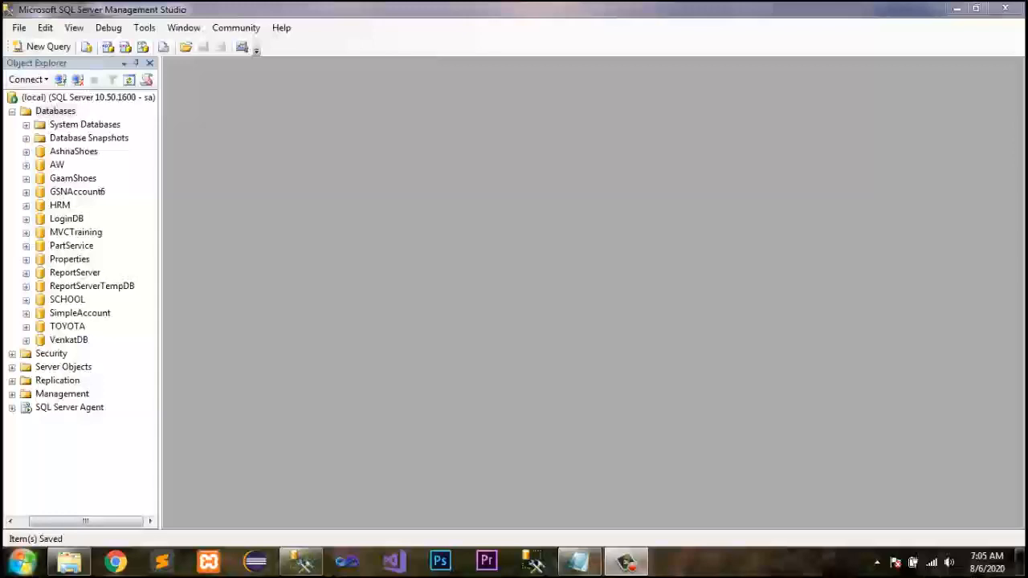
Create a new maintenance plan named SchoolBKPPlan under Management's Maintenance Plans folder and save it.
click(62, 395)
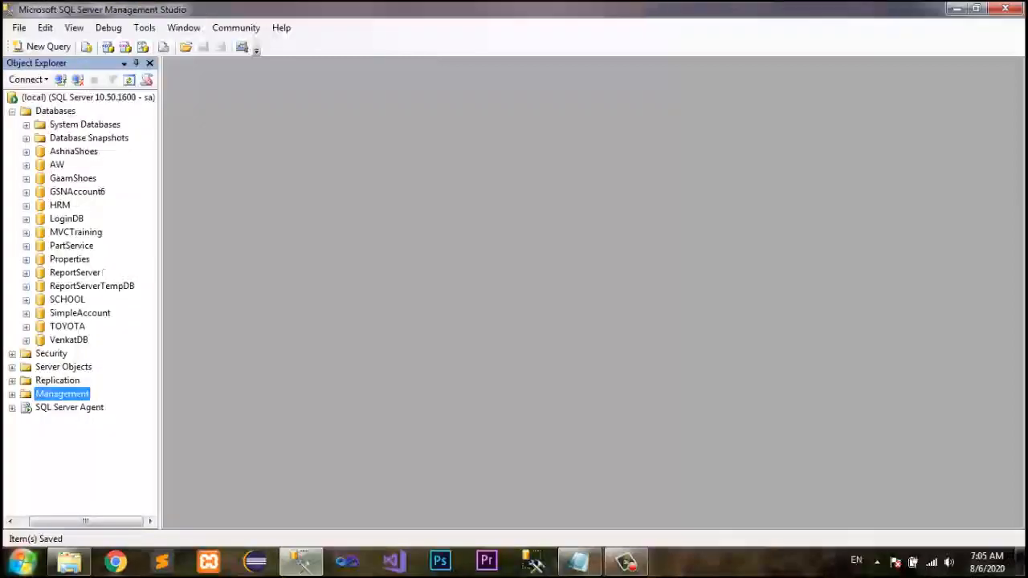
click(12, 395)
drag(151, 302, 150, 315)
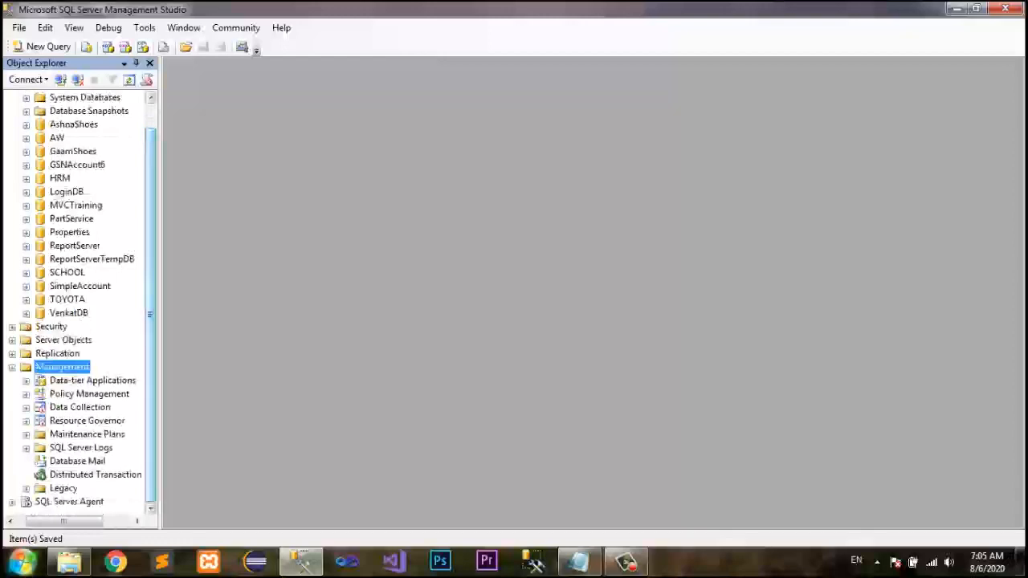
click(87, 434)
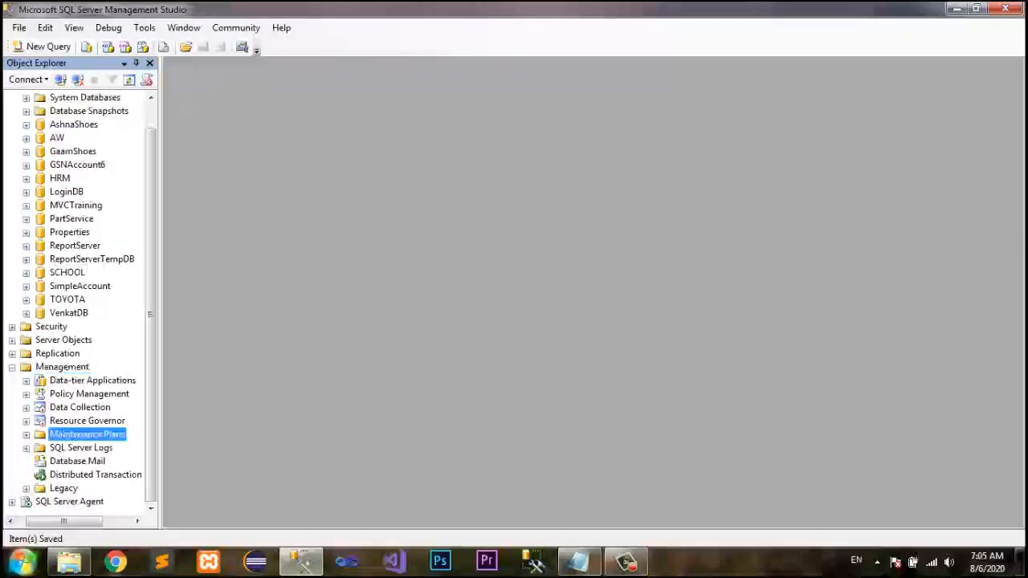
click(25, 435)
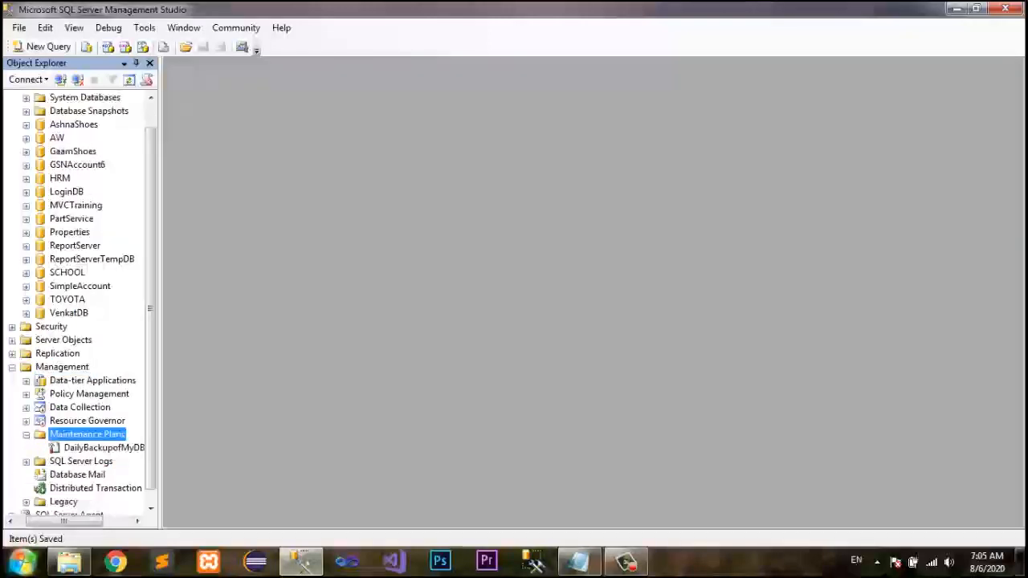
right_click(104, 434)
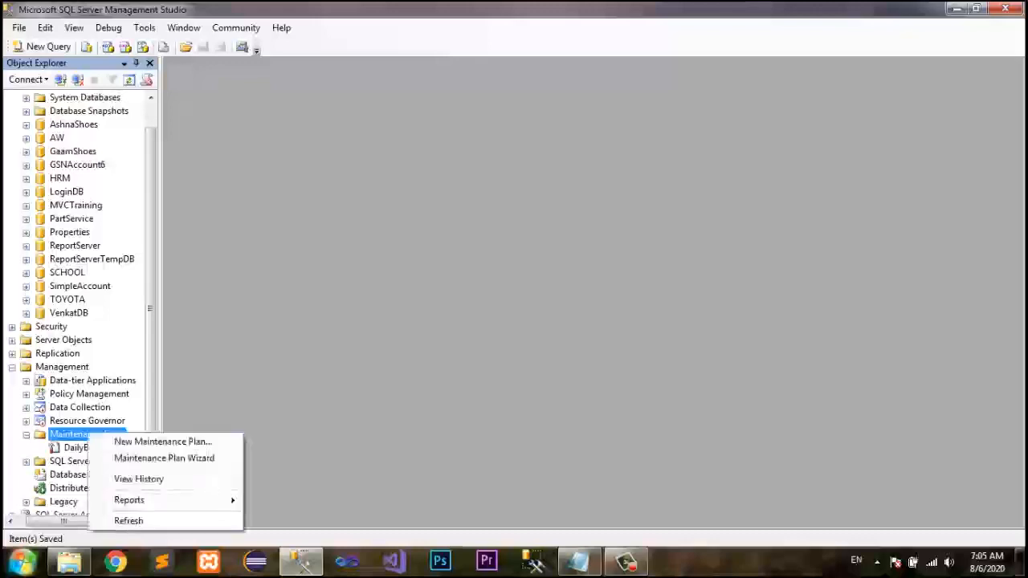
click(160, 441)
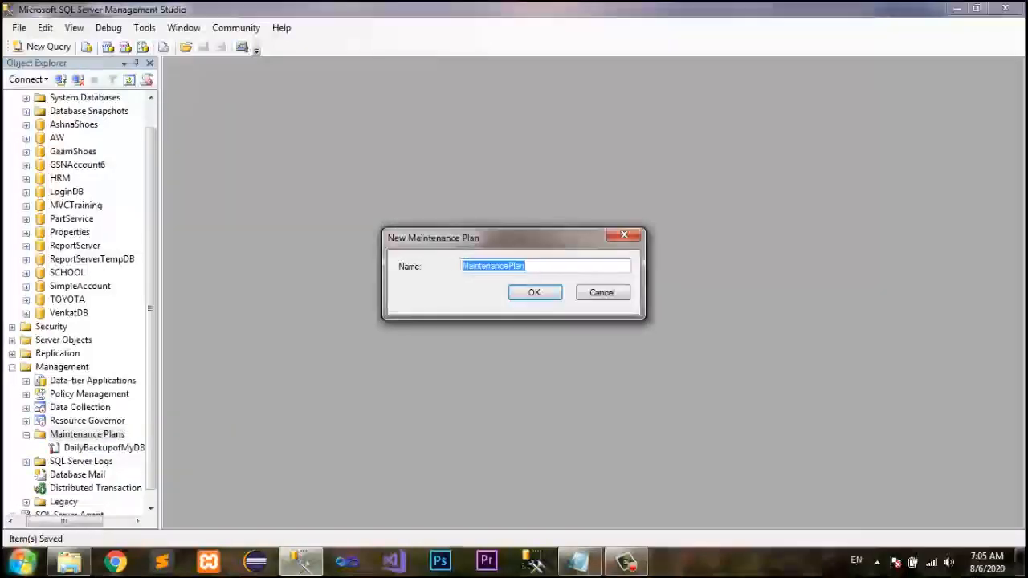
text(SchoolBKP)
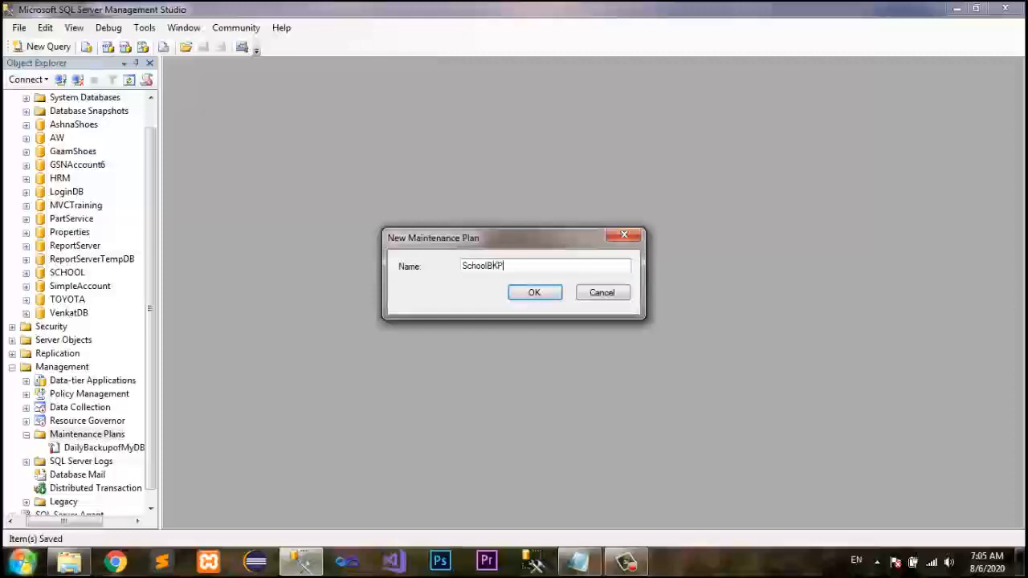
text(Plan)
click(535, 292)
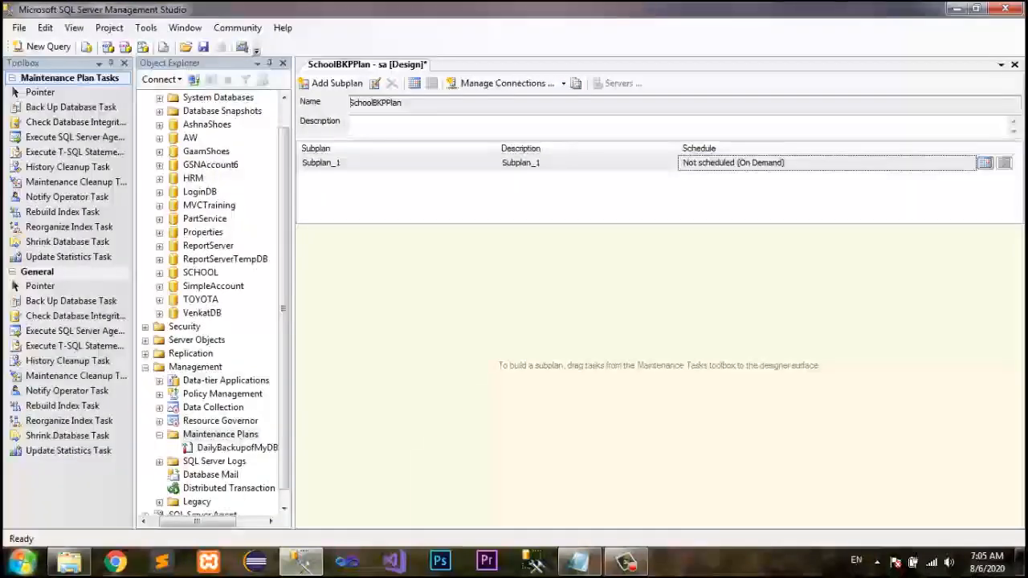
key(ctrl+s)
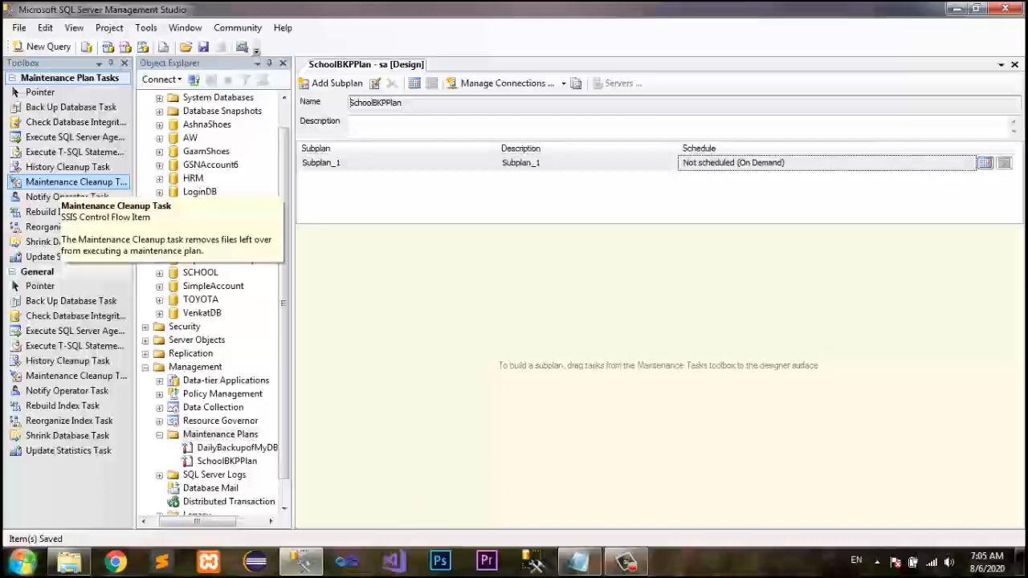
Add a Back Up Database Task to the plan and configure it for a Full backup of the SCHOOL database.
click(71, 106)
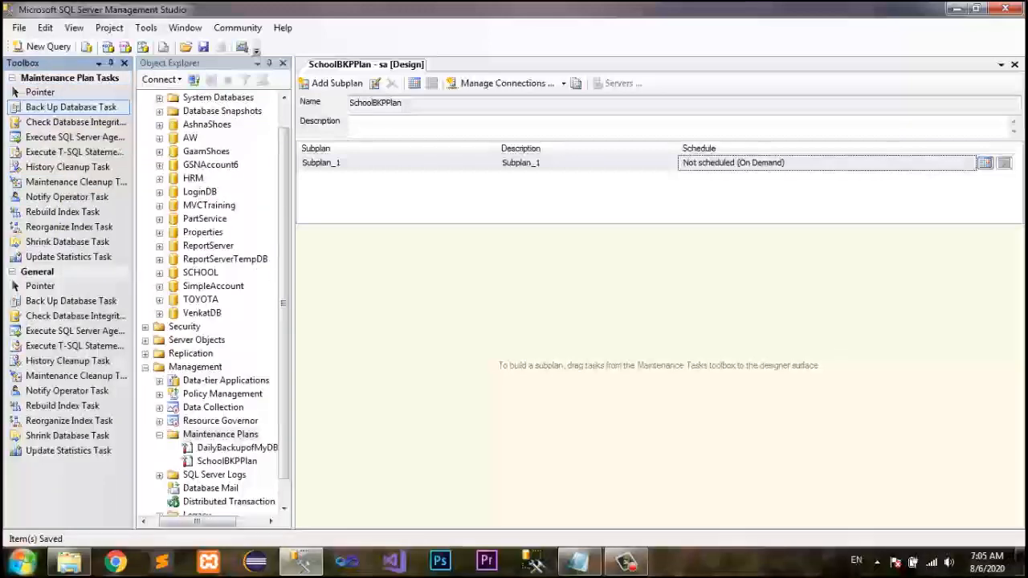
drag(71, 107, 514, 346)
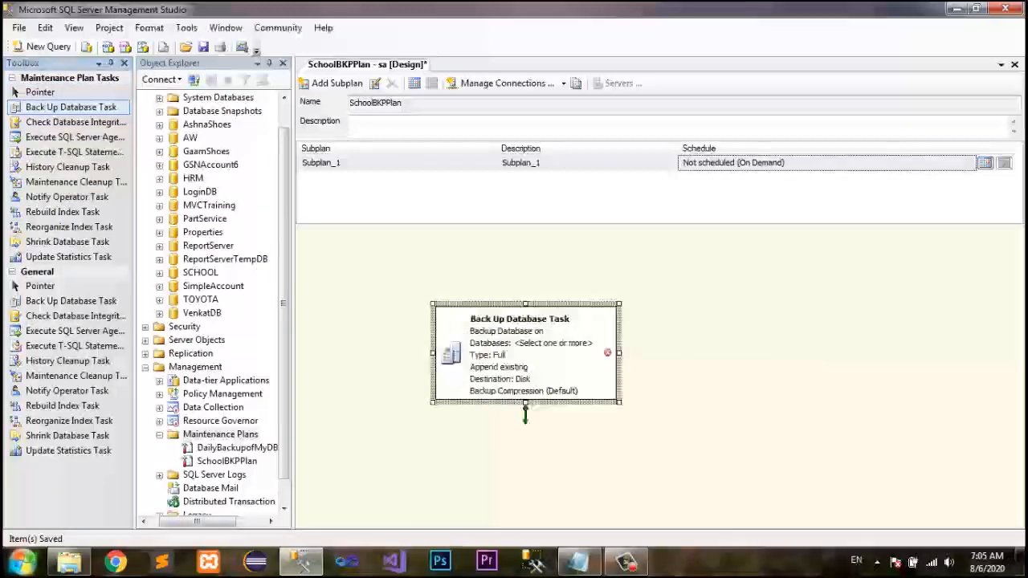
double_click(524, 354)
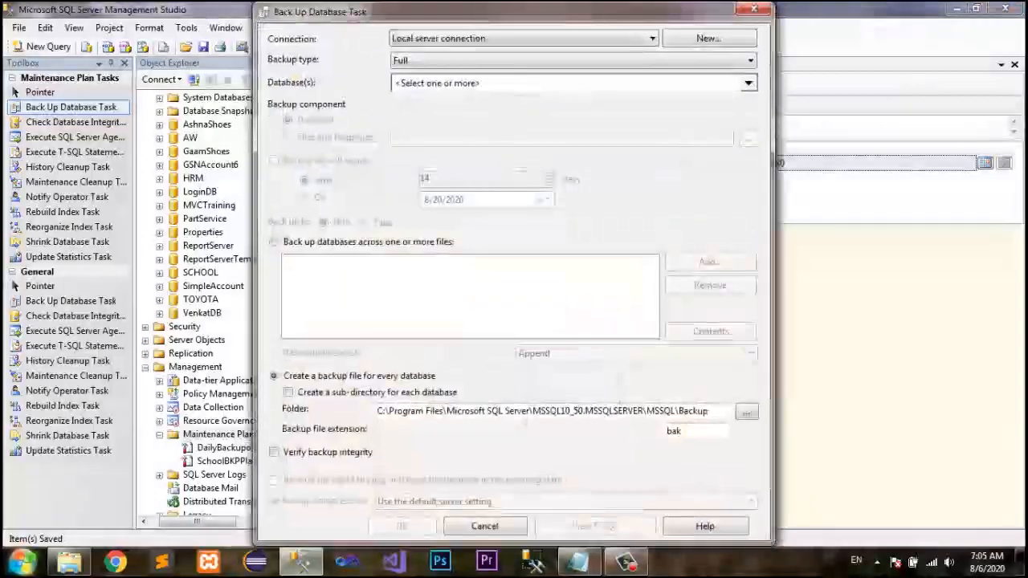
click(574, 61)
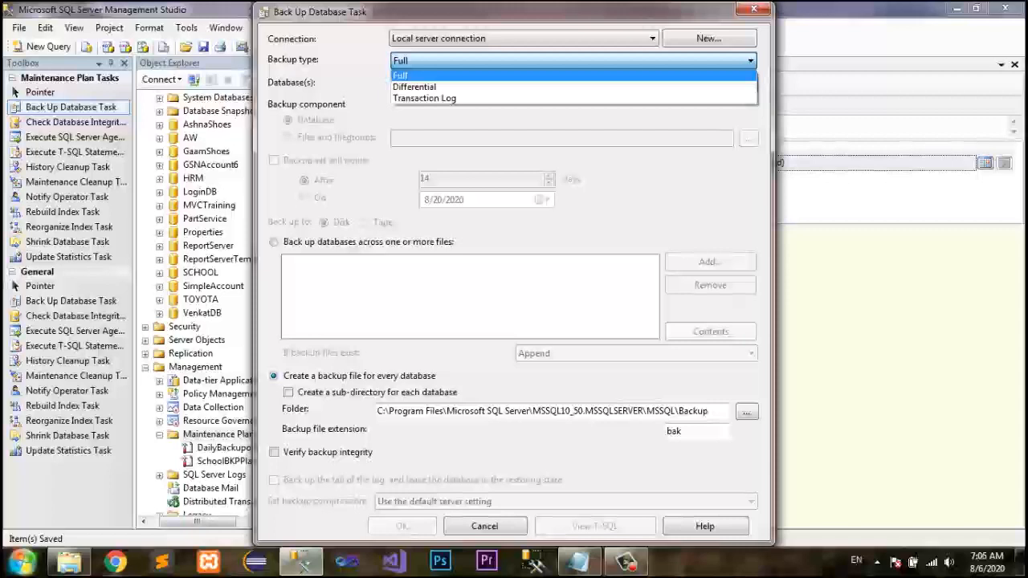
click(750, 61)
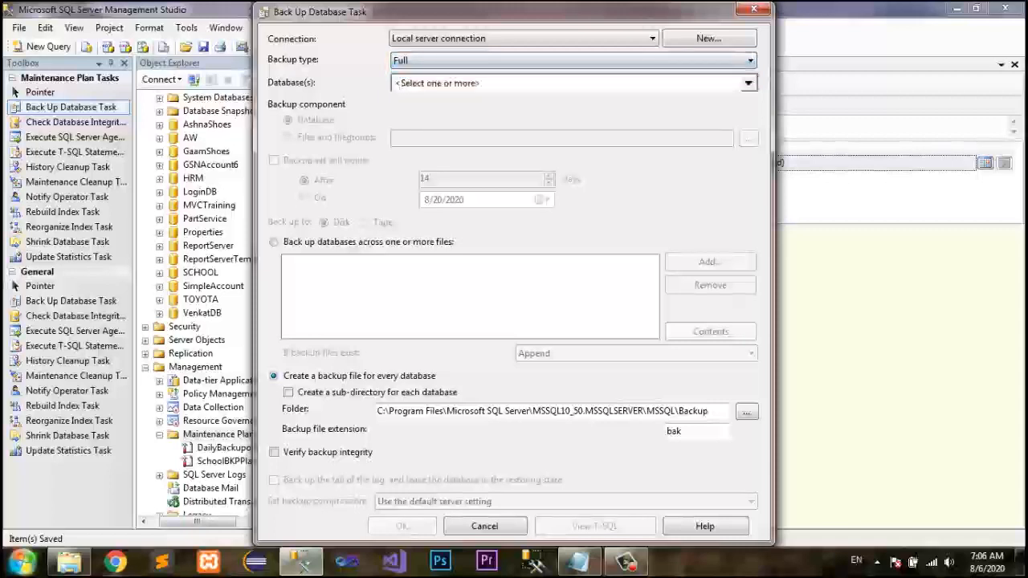
click(749, 84)
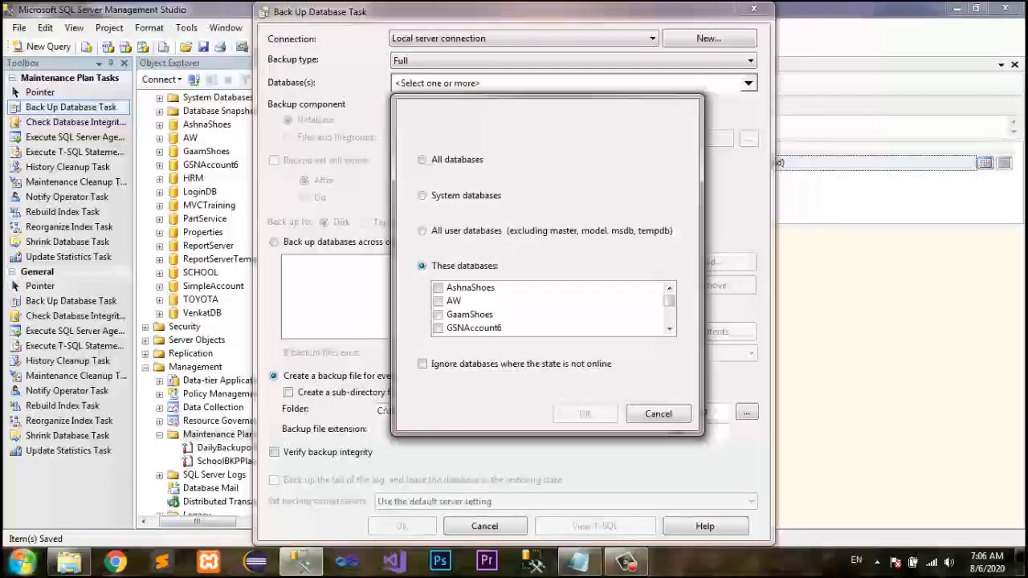
scroll(670, 313, down, 5)
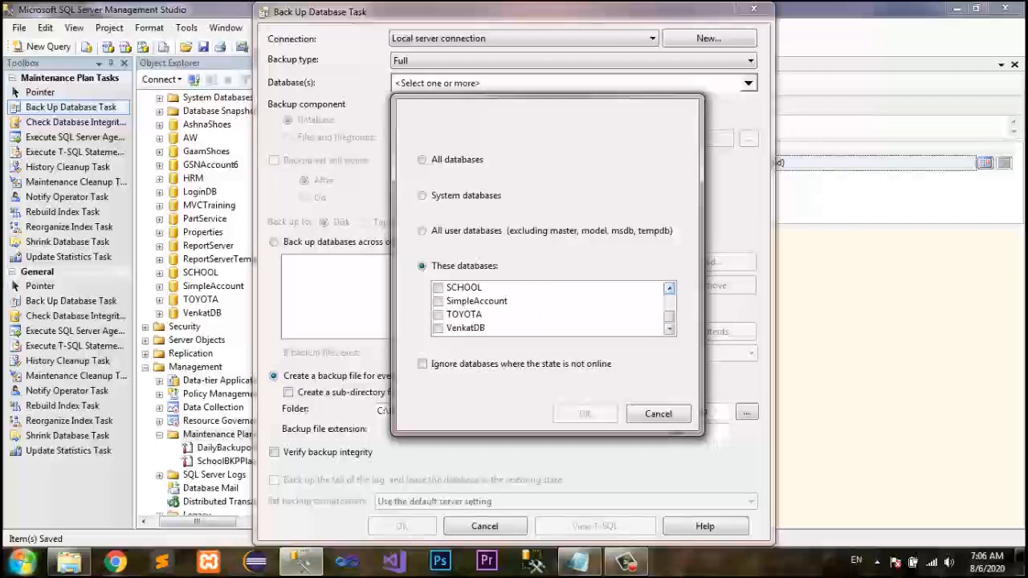
click(669, 288)
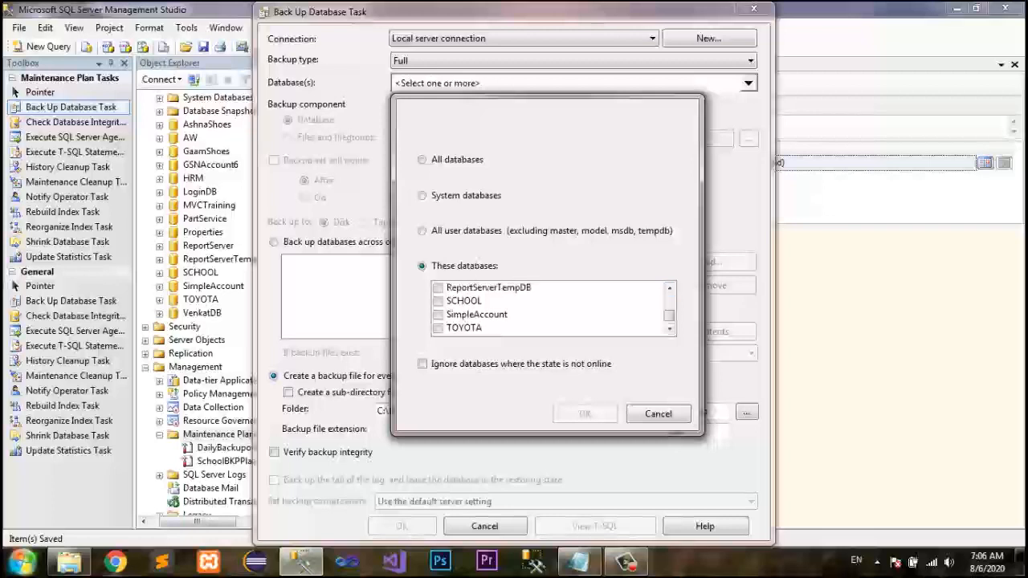
click(438, 301)
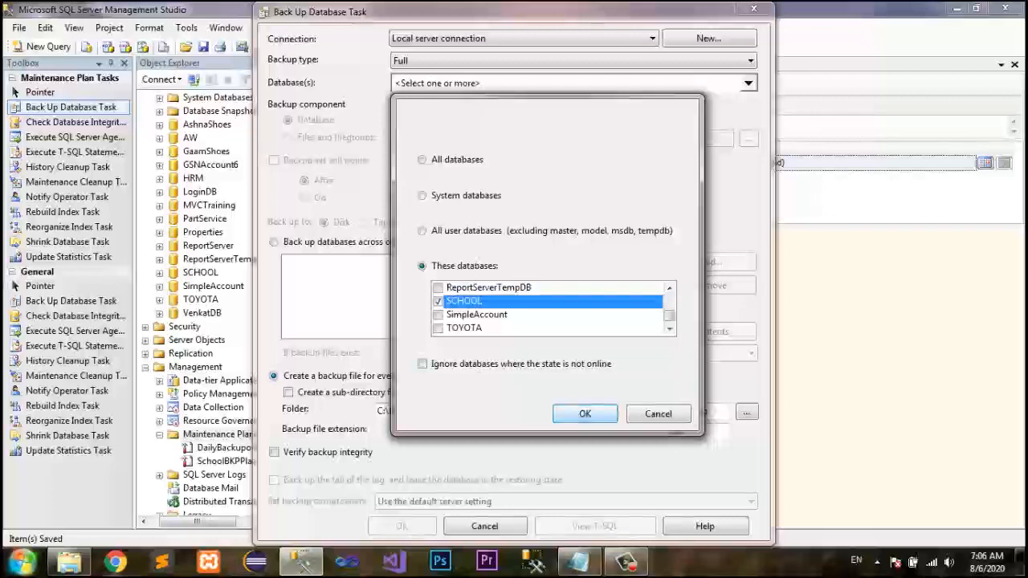
click(585, 413)
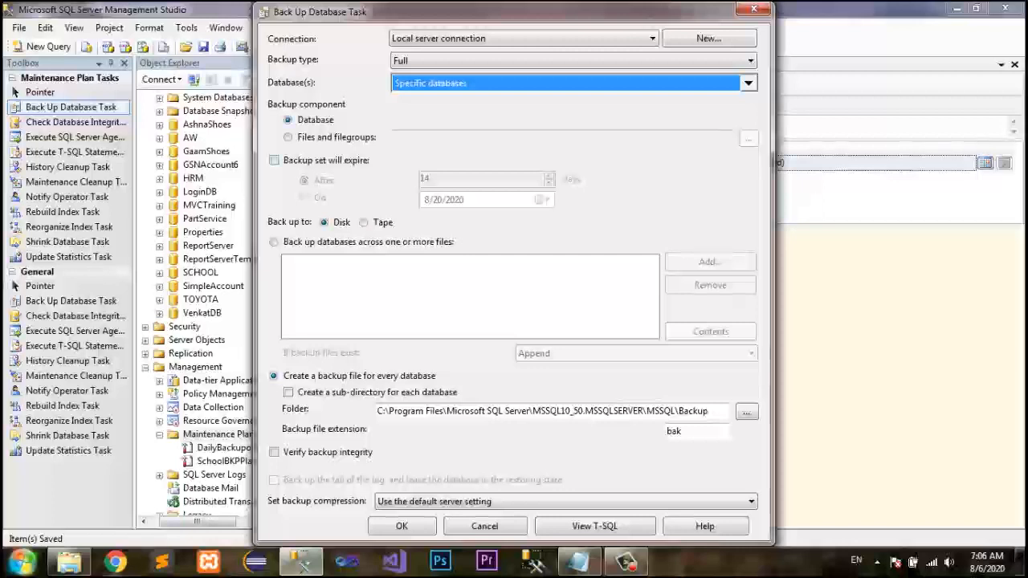
click(288, 120)
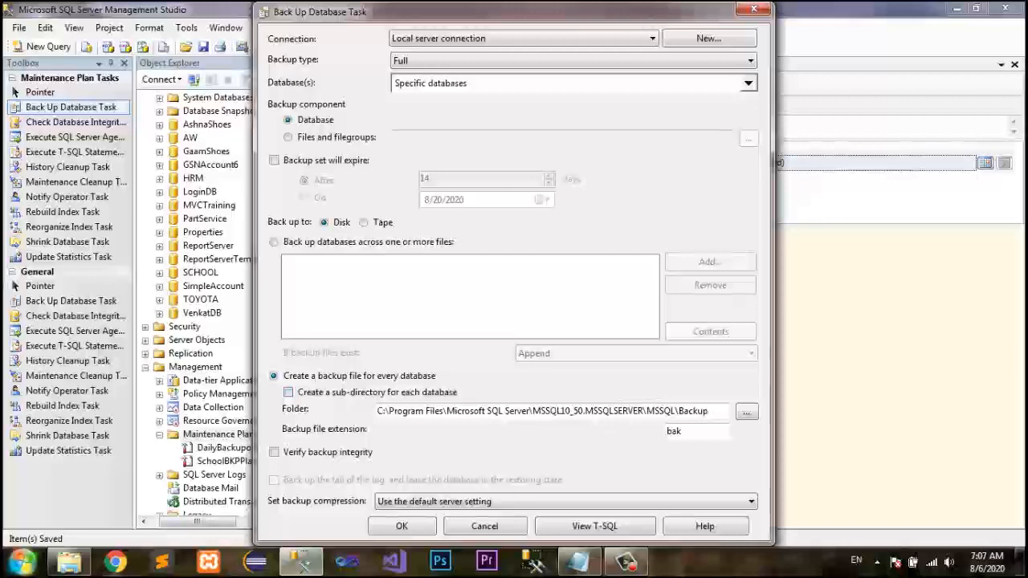
Copy the Desktop's Database Backup folder path from File Explorer and paste it as the backup task's folder.
click(68, 561)
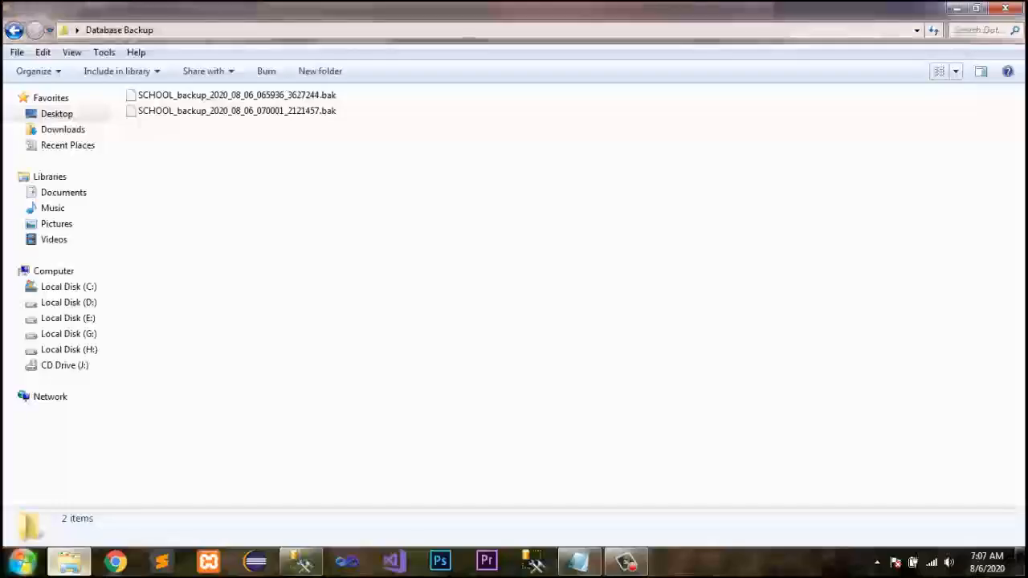
click(643, 31)
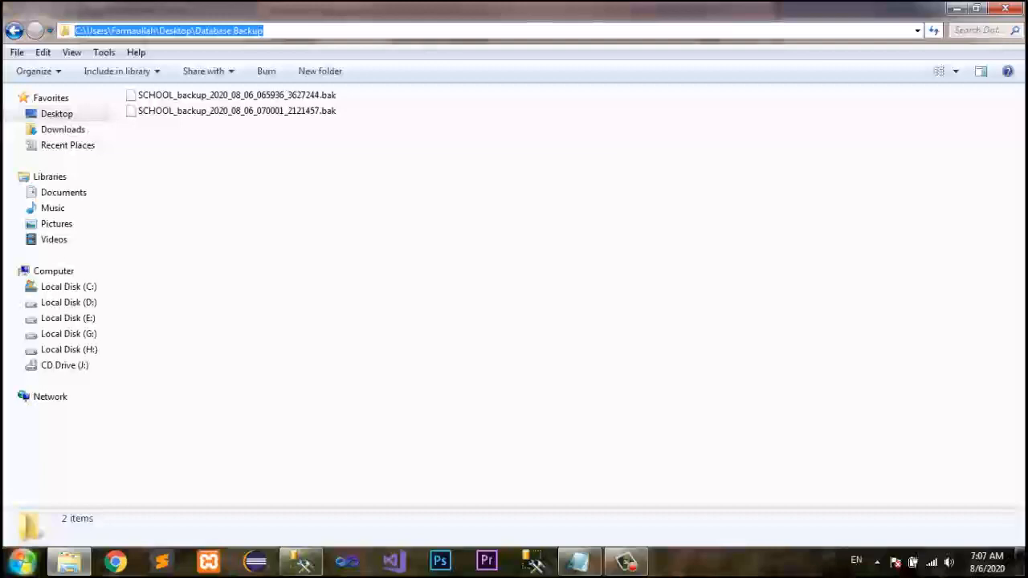
click(301, 561)
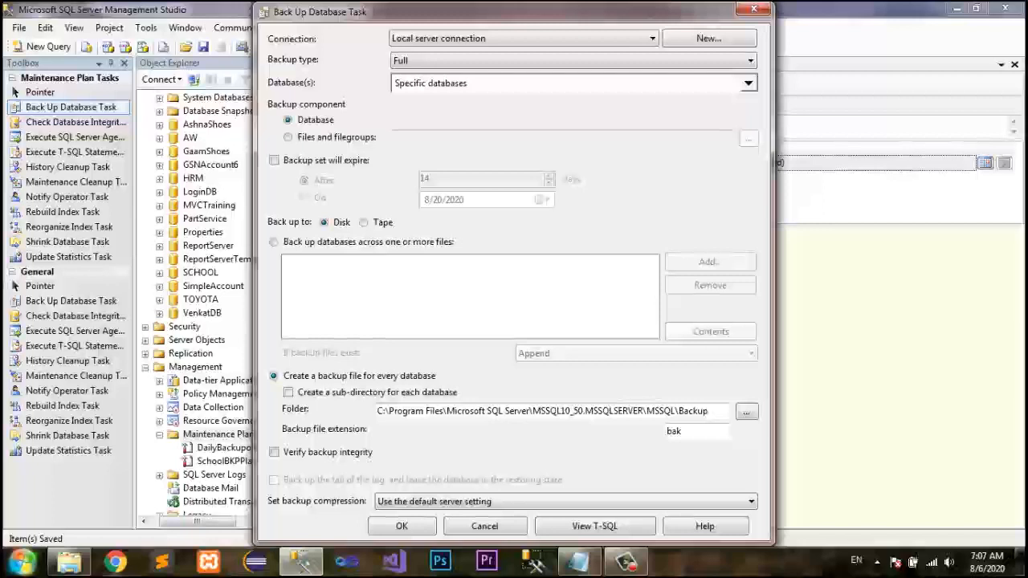
click(517, 411)
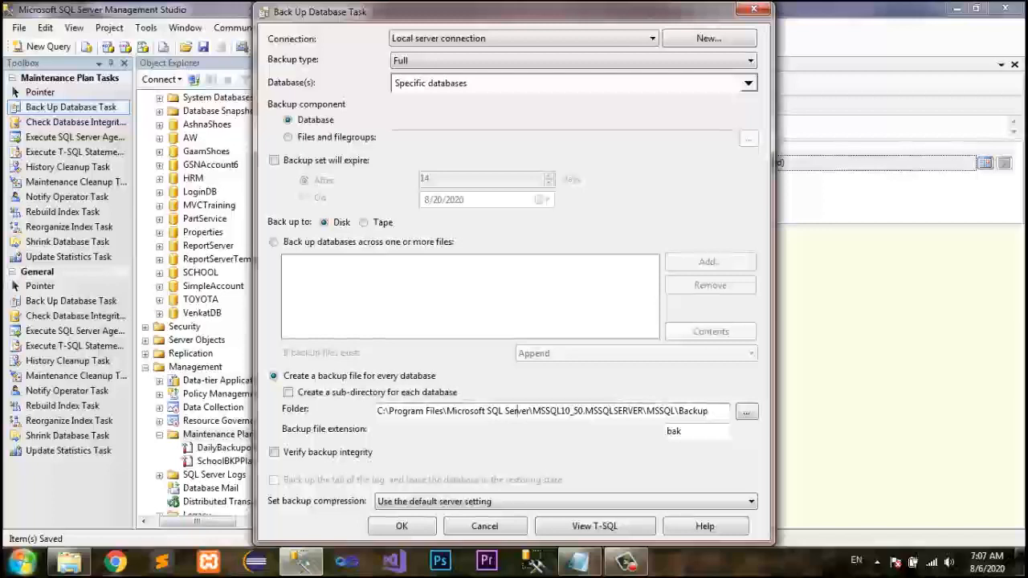
key(ctrl+a)
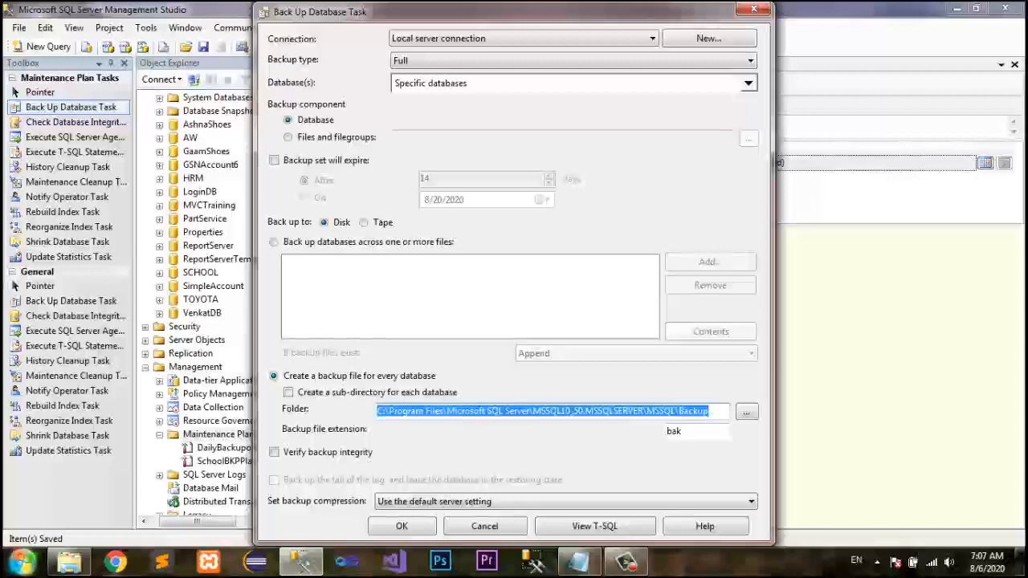
text(C:\Users\Farmaullah\Desktop\Database Backup)
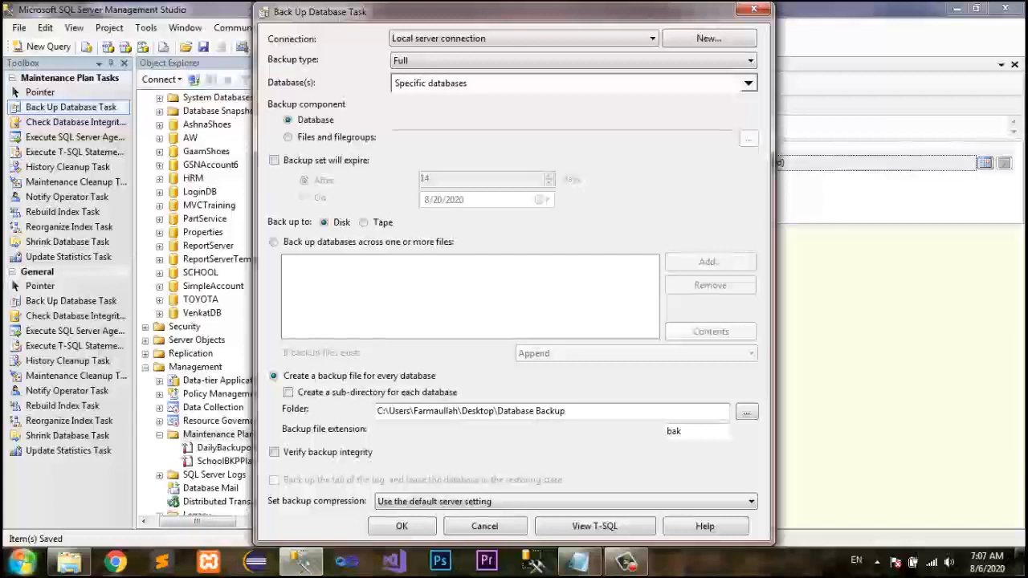
Accept the backup task settings with the bak extension and save the maintenance plan.
double_click(680, 431)
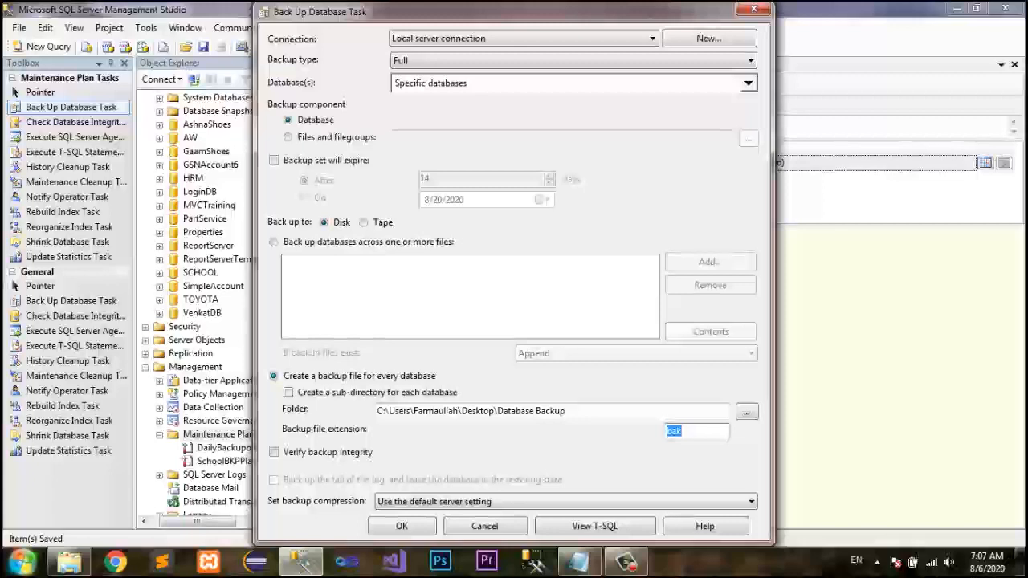
click(402, 526)
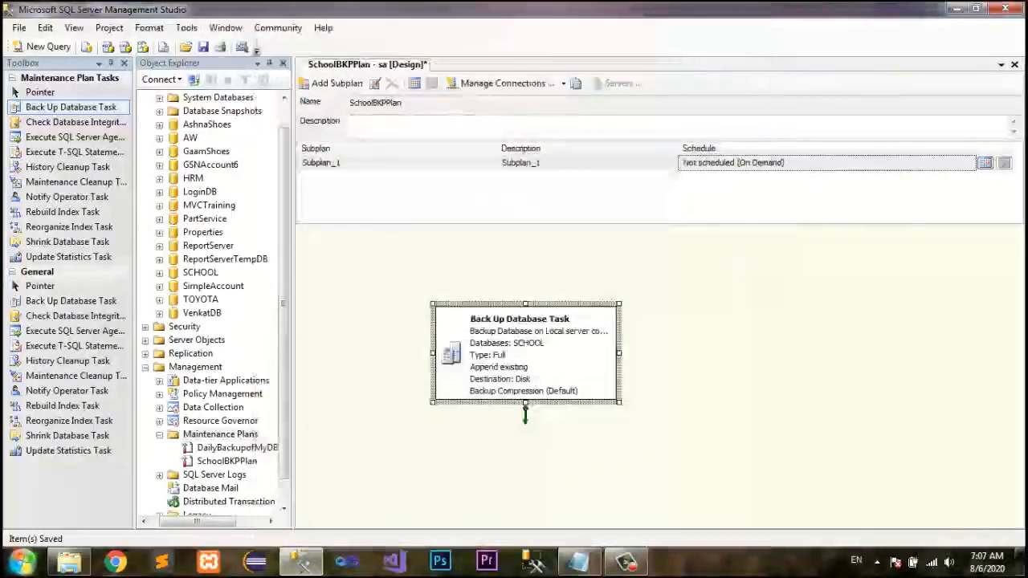
key(ctrl+s)
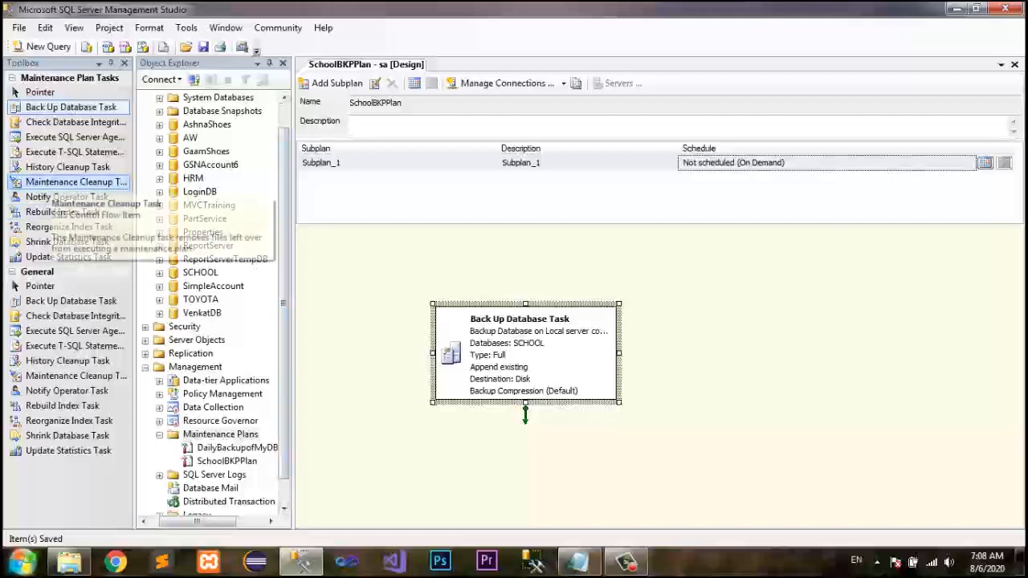
Add a Maintenance Cleanup Task and link the backup task's success arrow to it.
click(76, 181)
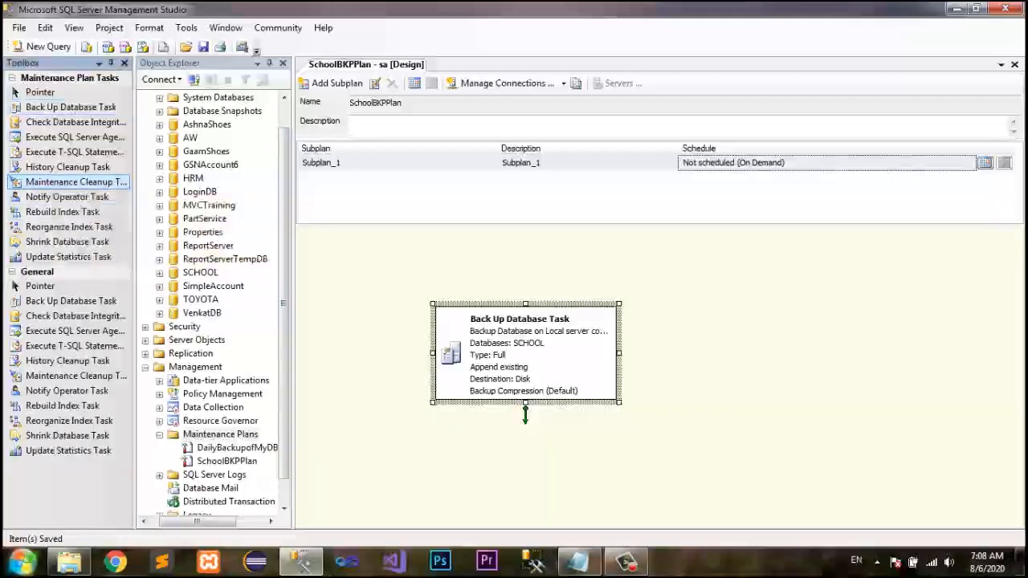
drag(76, 181, 786, 390)
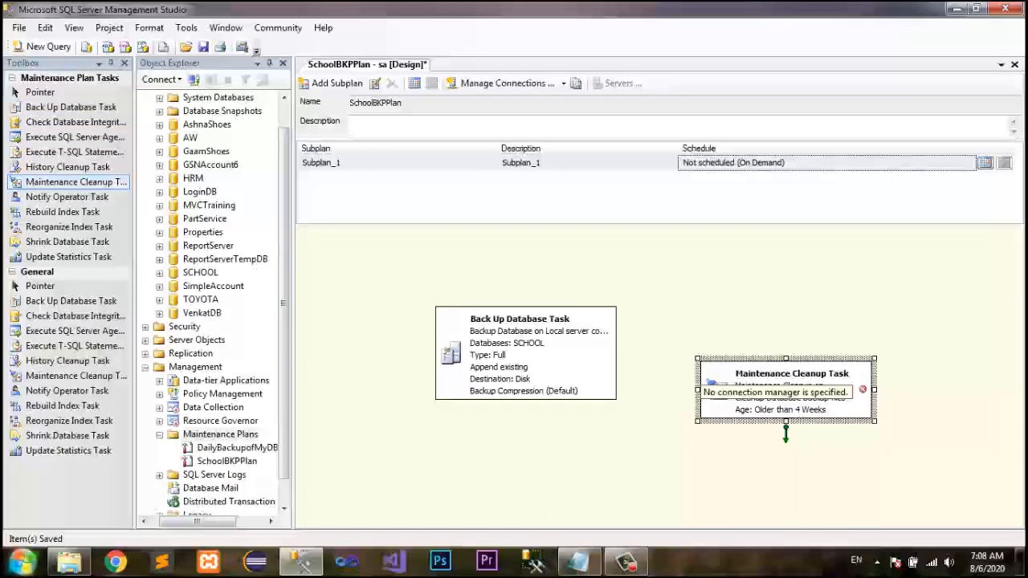
drag(526, 417, 860, 400)
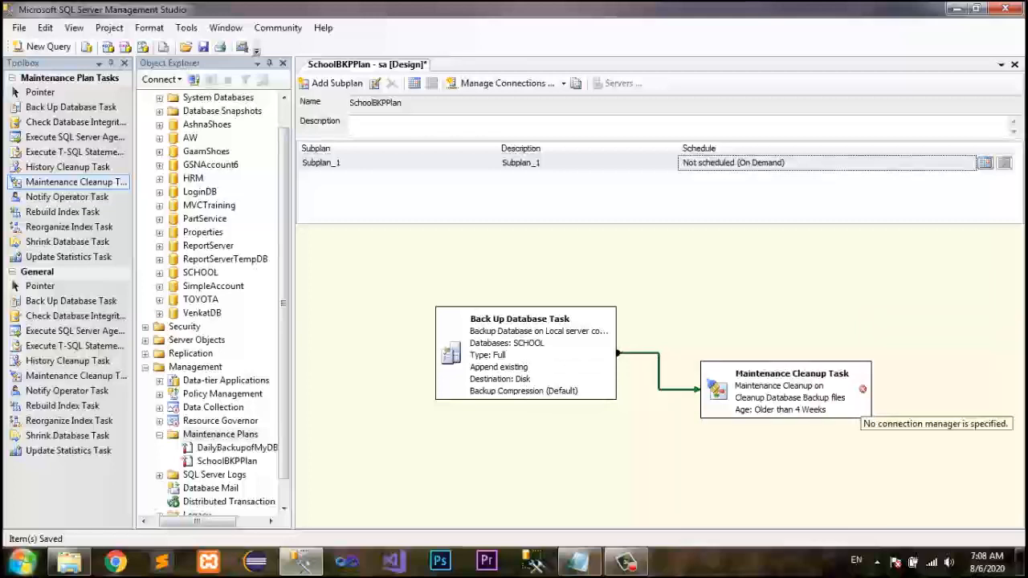
Open the Maintenance Cleanup Task and paste the Desktop Database Backup folder path as the folder to search.
double_click(856, 401)
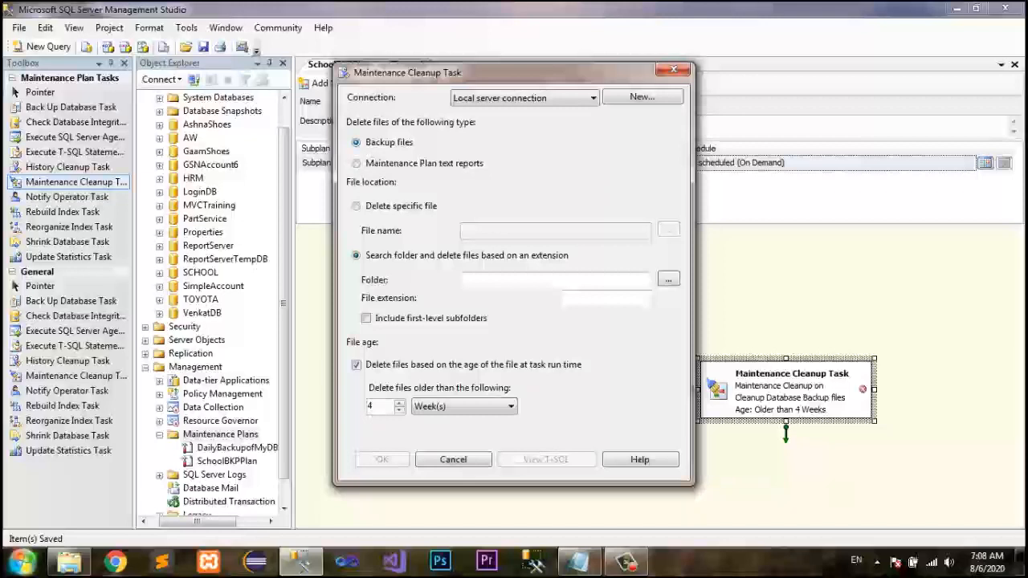
click(554, 98)
click(554, 98)
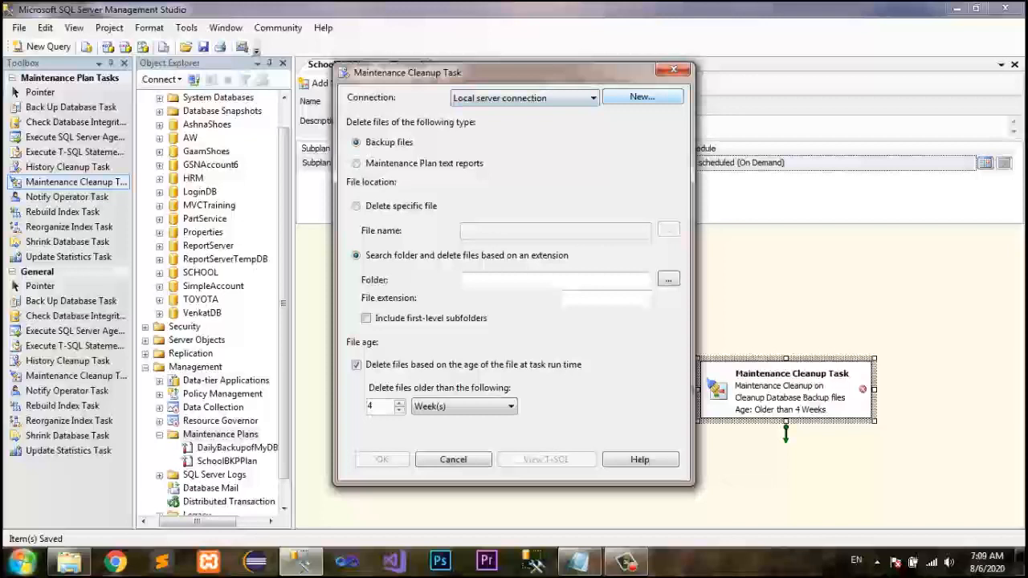
click(642, 97)
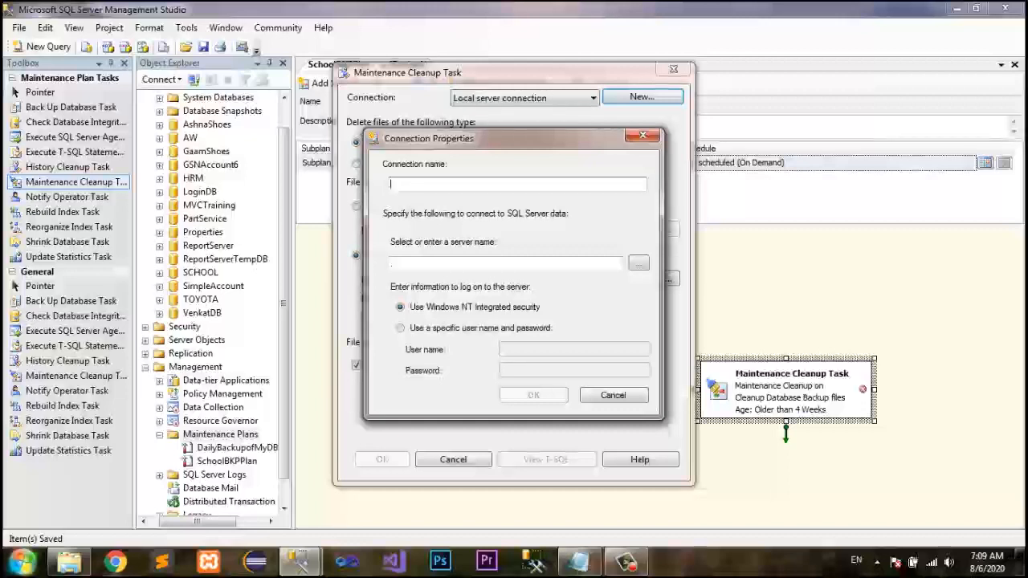
click(642, 136)
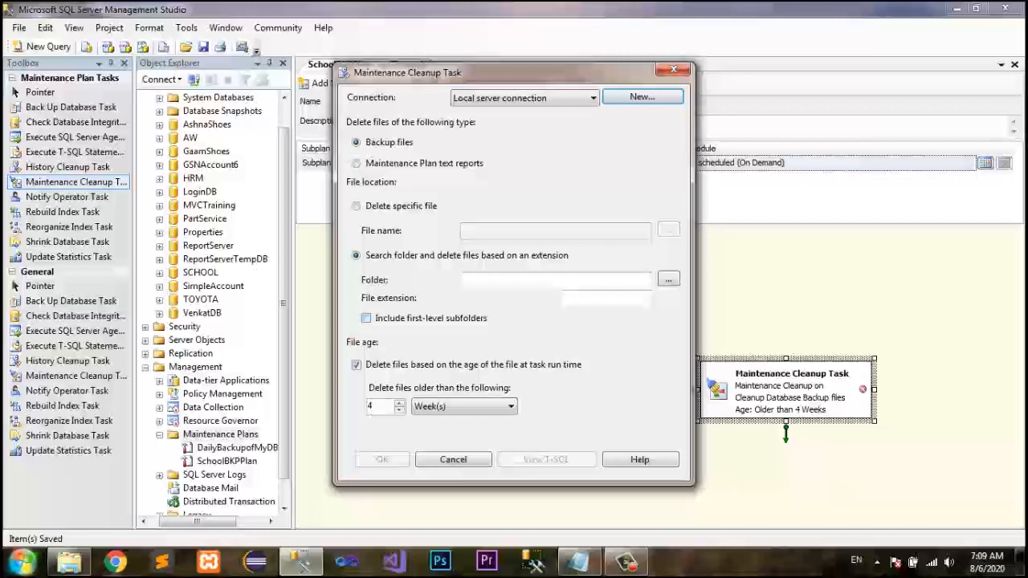
click(546, 280)
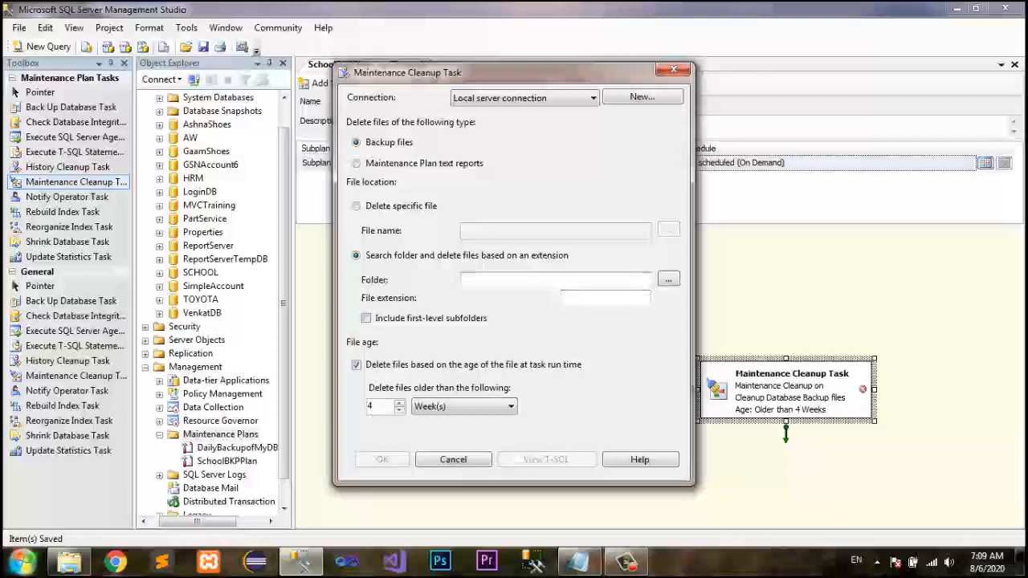
text(C:\Users\Farmaullah\Desktop\Database Backup)
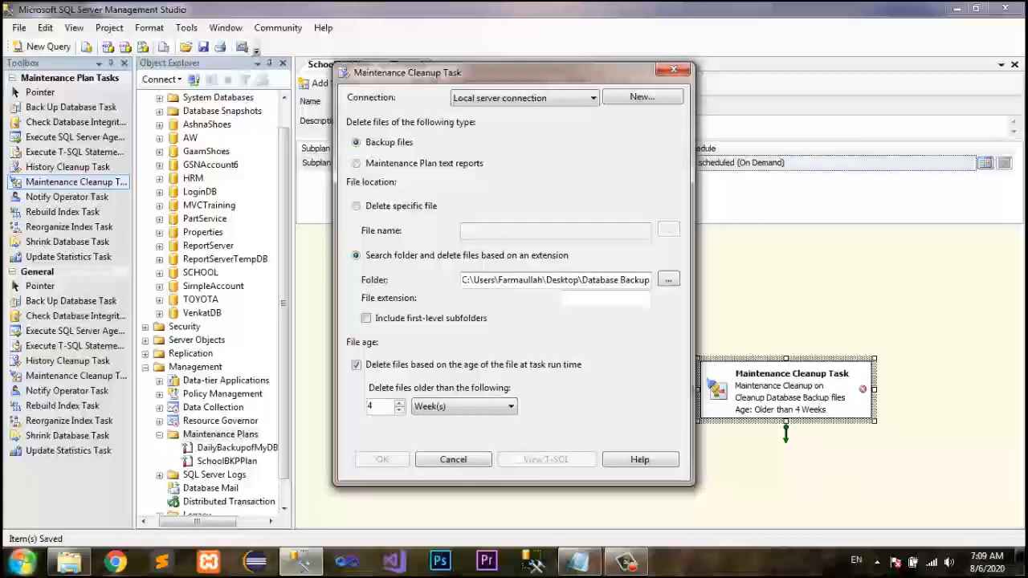
Set the cleanup task's file extension to bak.
click(604, 298)
text(b)
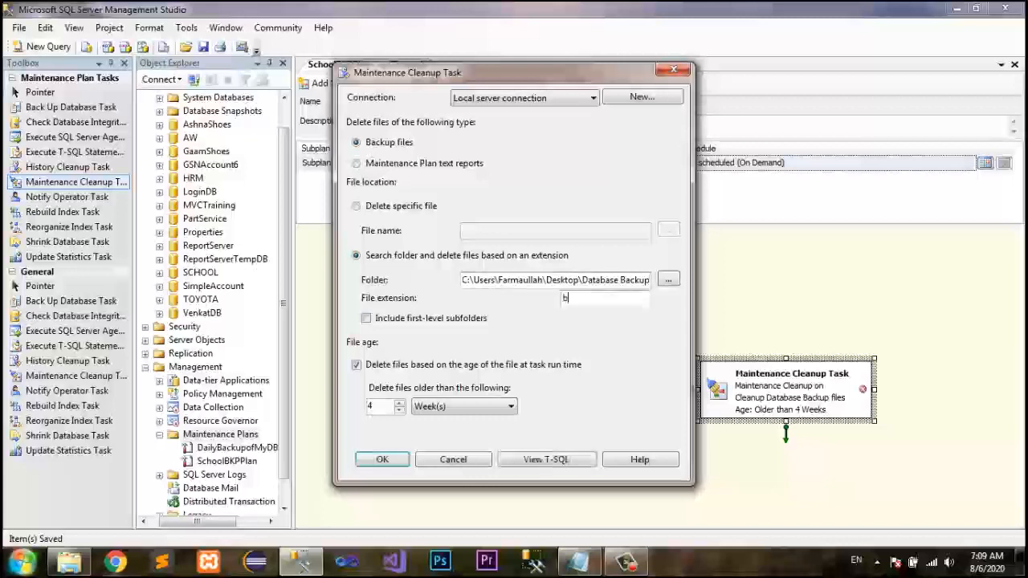
text(ak)
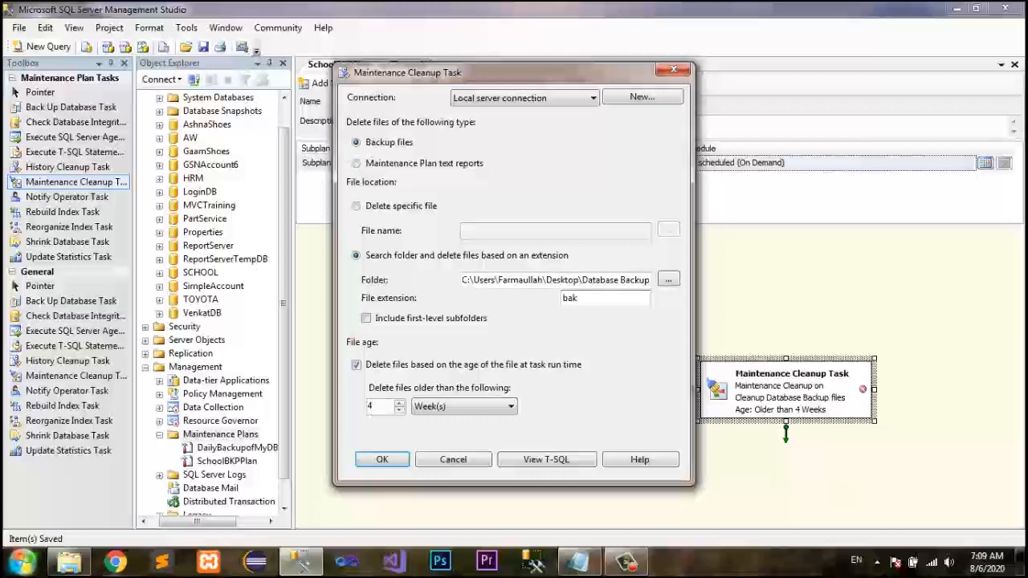
key(shift+Left)
key(shift+Left)
key(shift+Left)
key(Right)
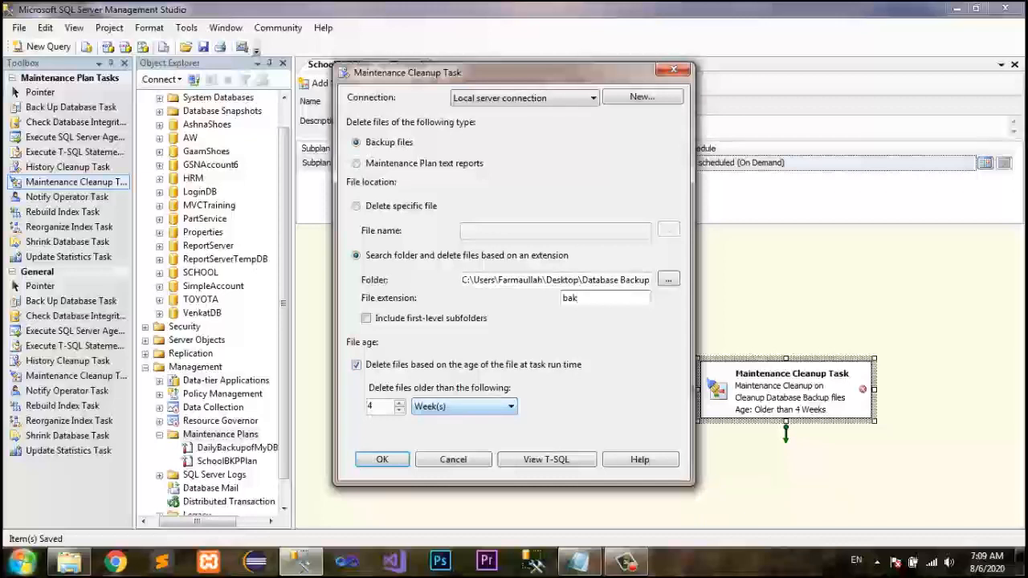
Delete files older than 8 Hour(s), accept the cleanup task settings and save the plan.
click(464, 407)
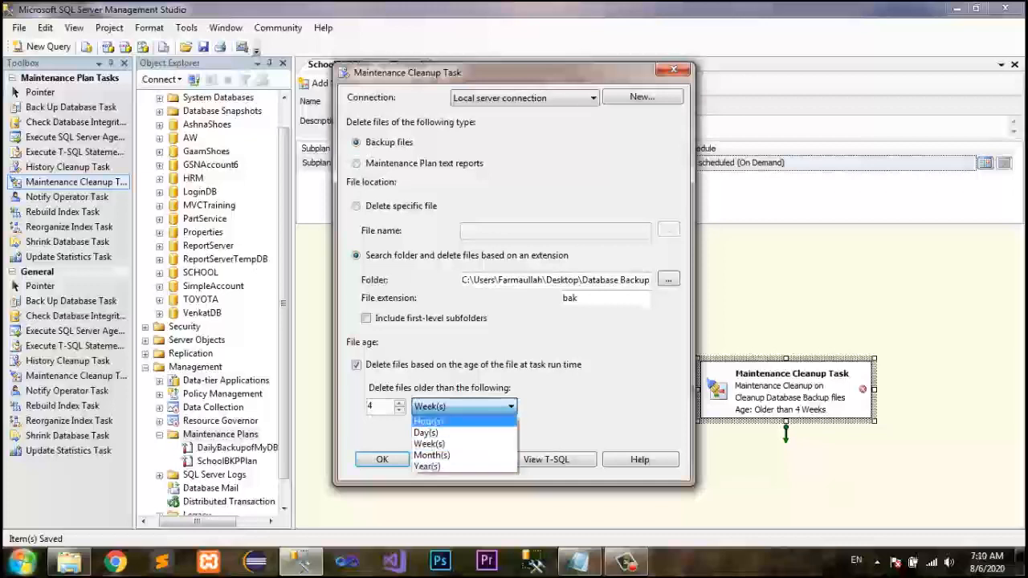
click(428, 421)
double_click(370, 407)
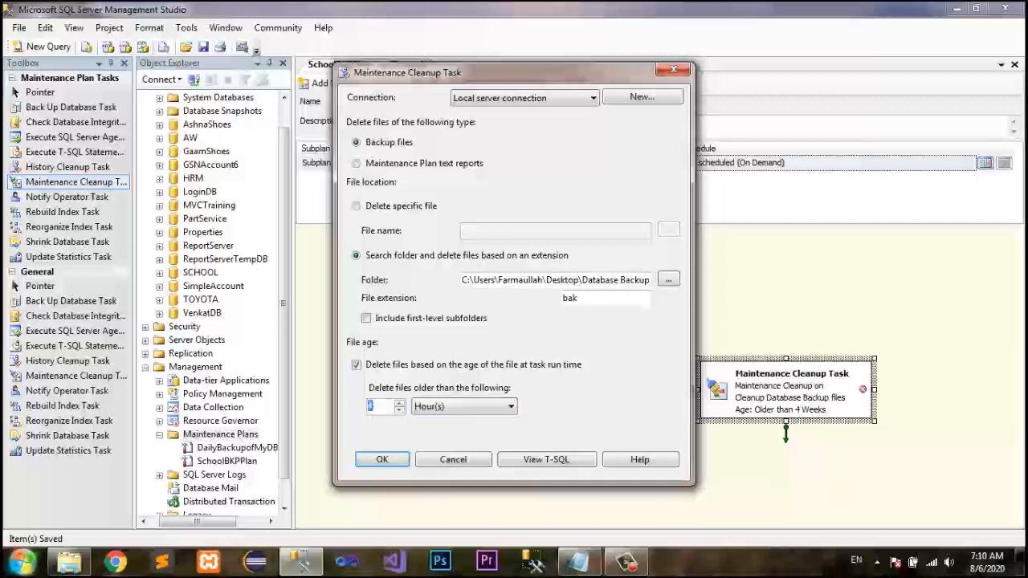
text(8)
key(Return)
key(ctrl+s)
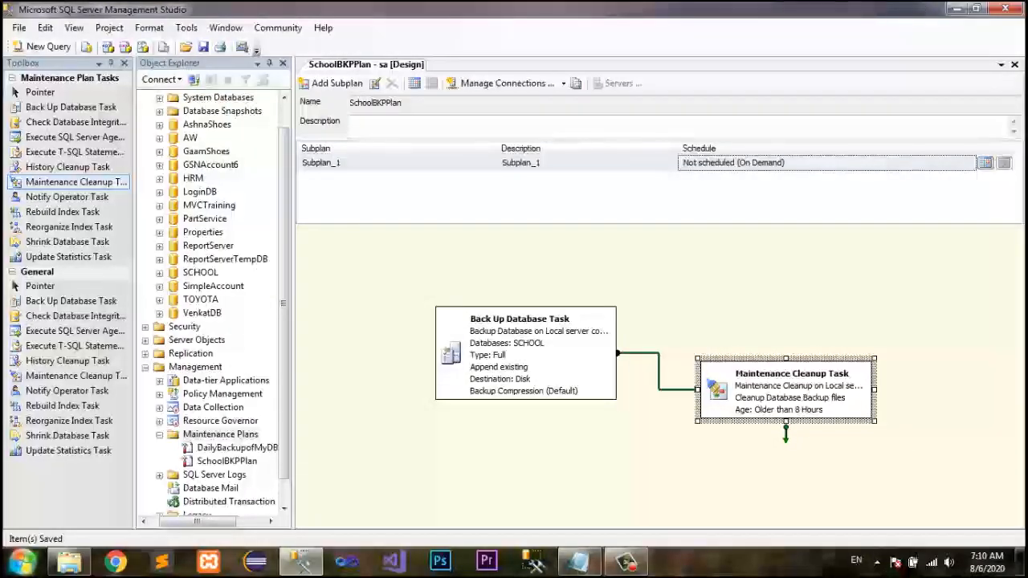
key(Escape)
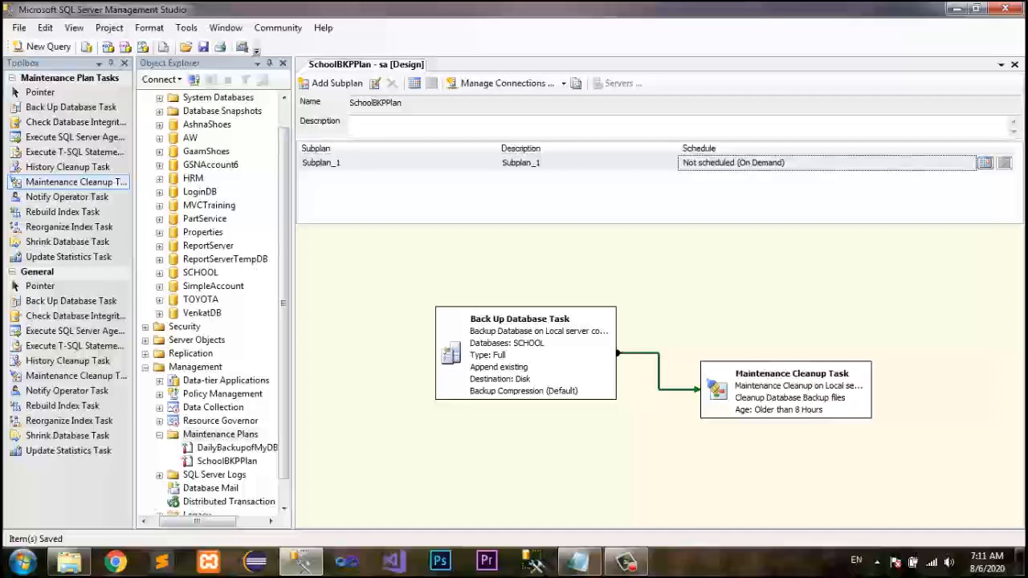
Open the subplan's job schedule and set it to occur Daily, recurring every 1 day.
click(985, 163)
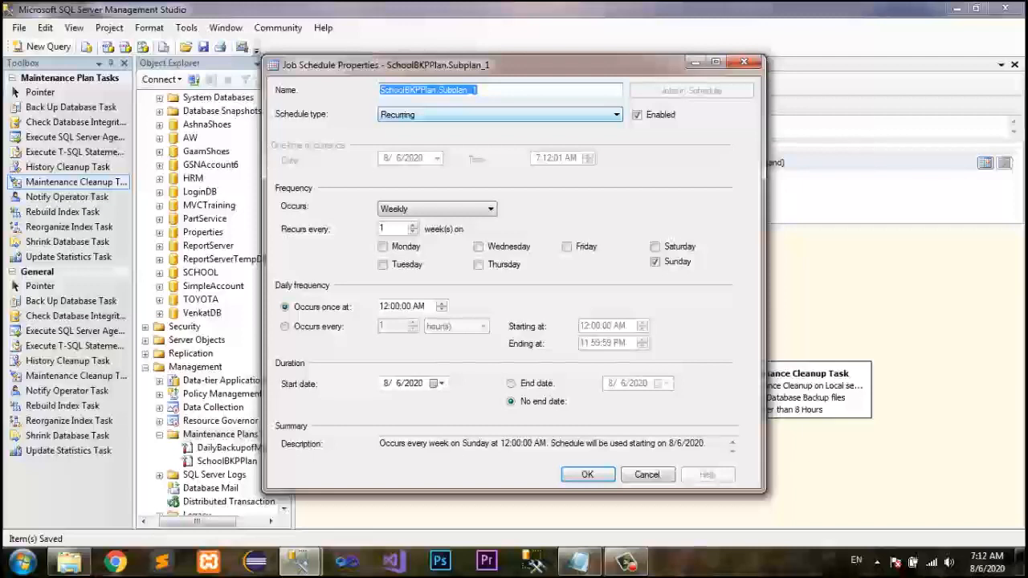
click(437, 209)
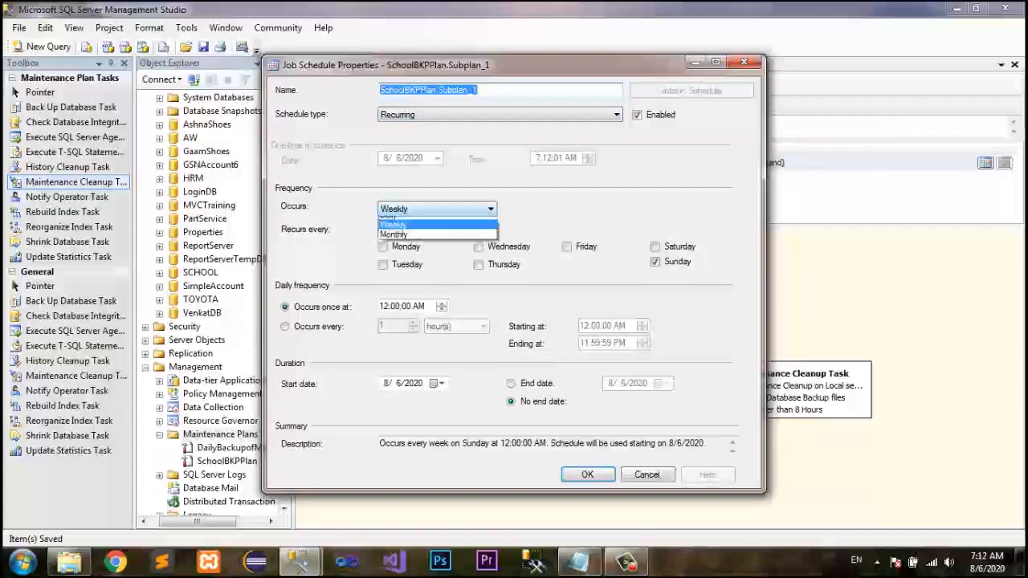
click(402, 221)
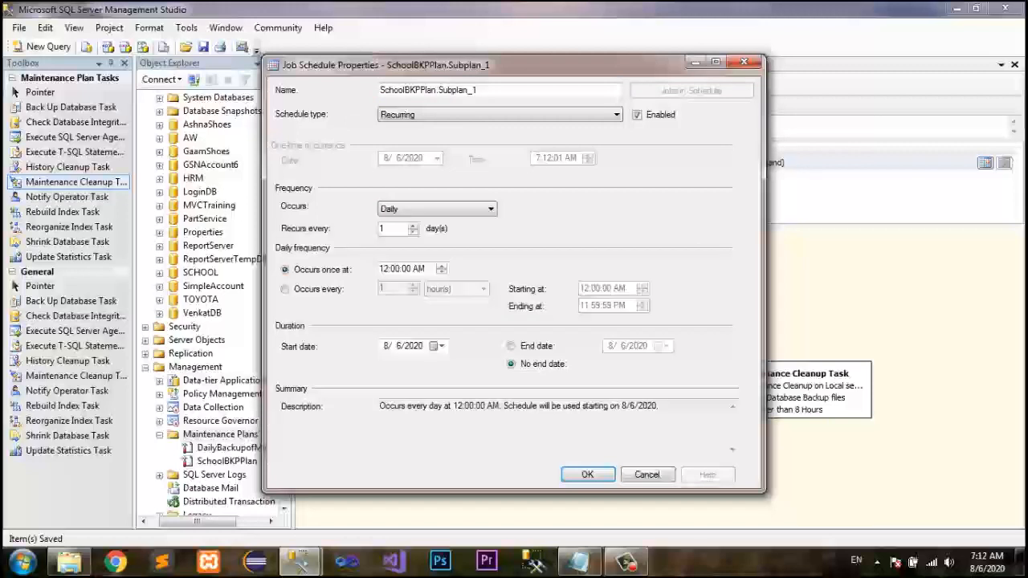
double_click(383, 229)
click(436, 209)
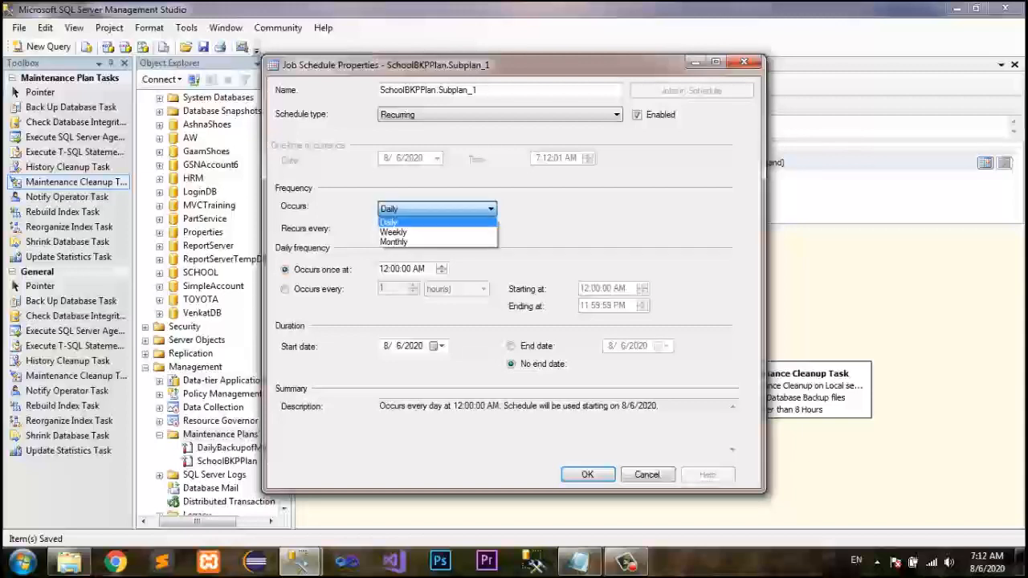
click(396, 229)
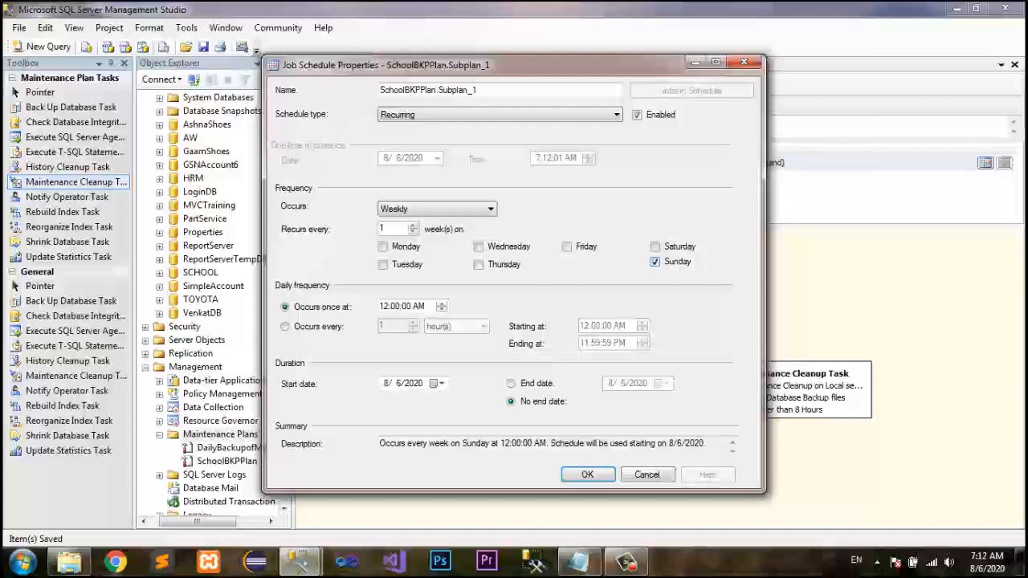
click(437, 209)
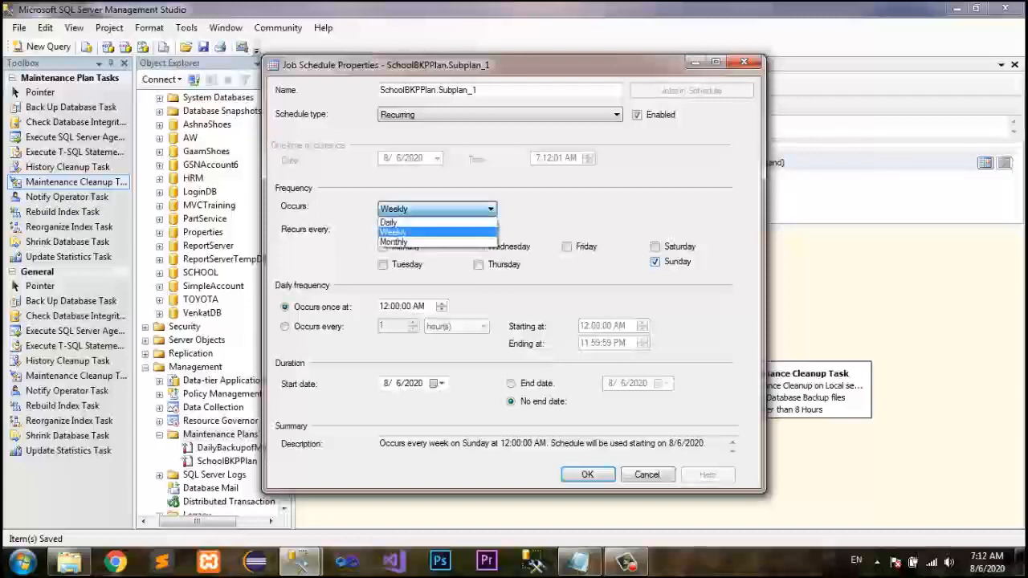
click(426, 221)
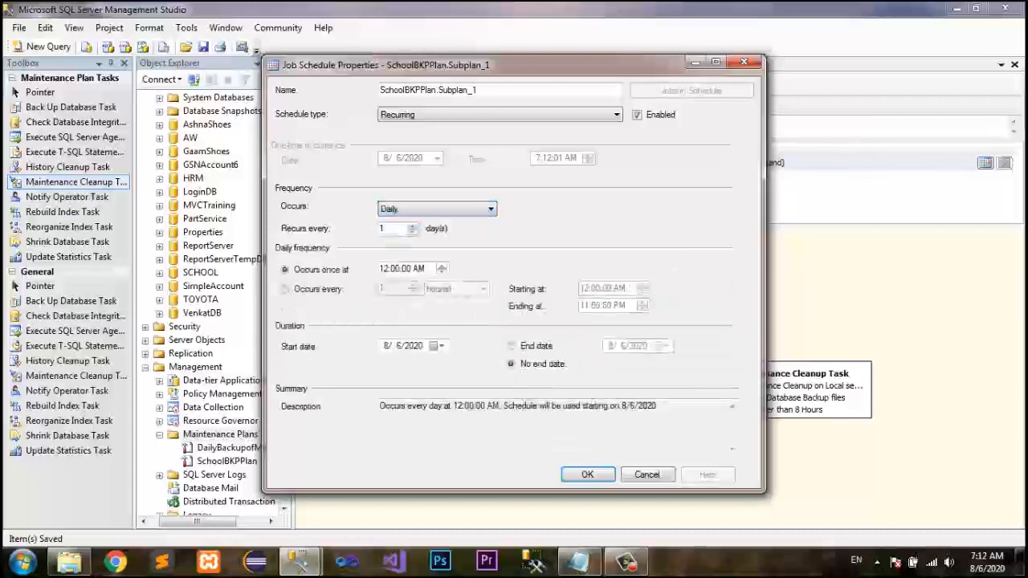
key(Tab)
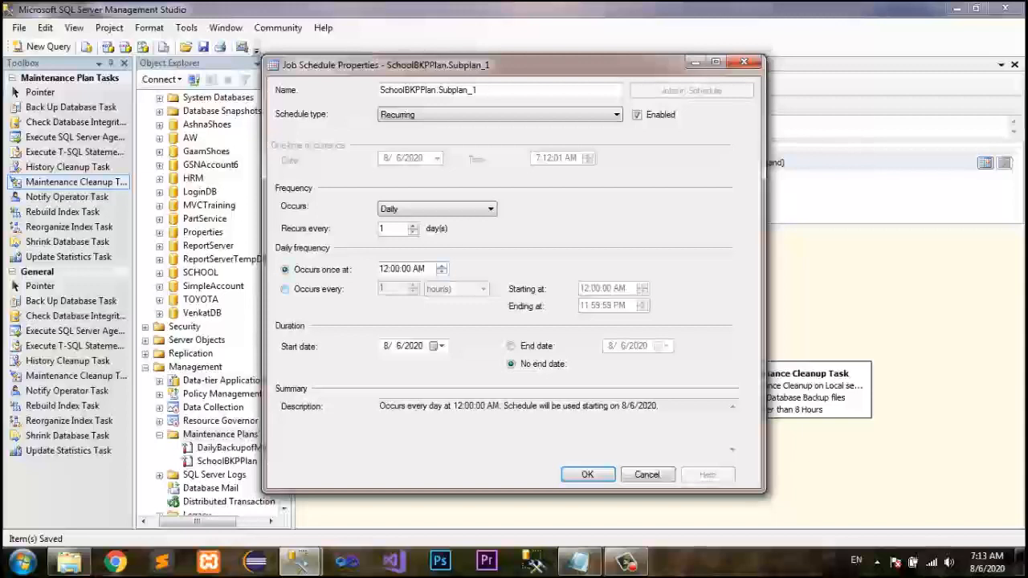
Set the daily frequency to occur every 1 hour with no end date and accept the schedule.
click(285, 289)
drag(389, 288, 377, 289)
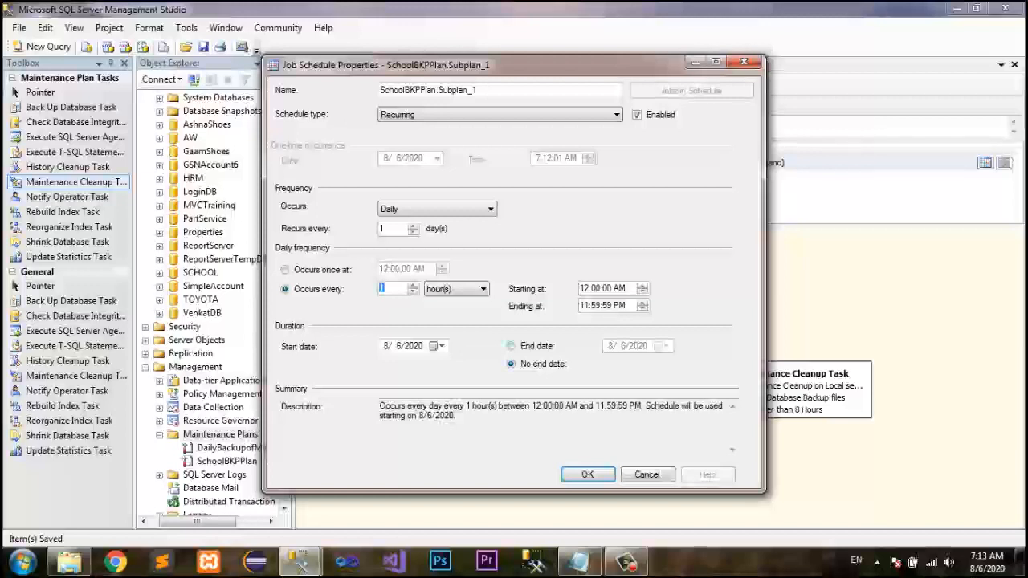
click(511, 346)
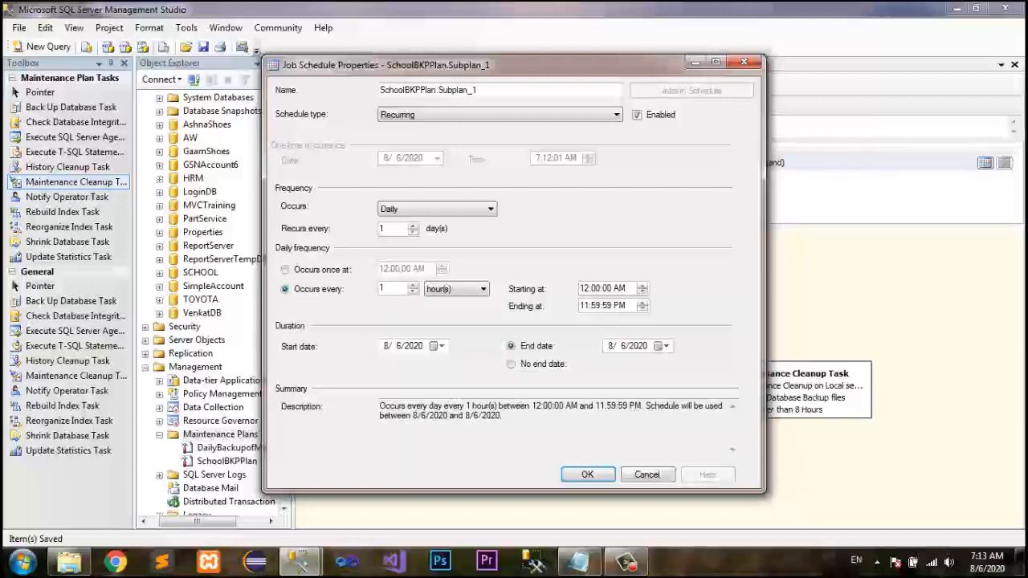
click(512, 364)
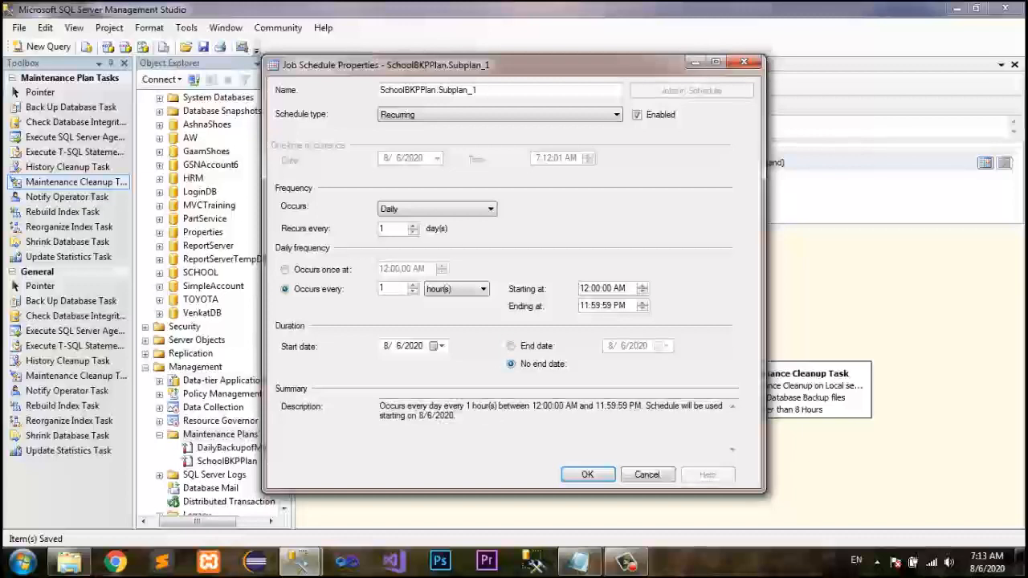
click(587, 475)
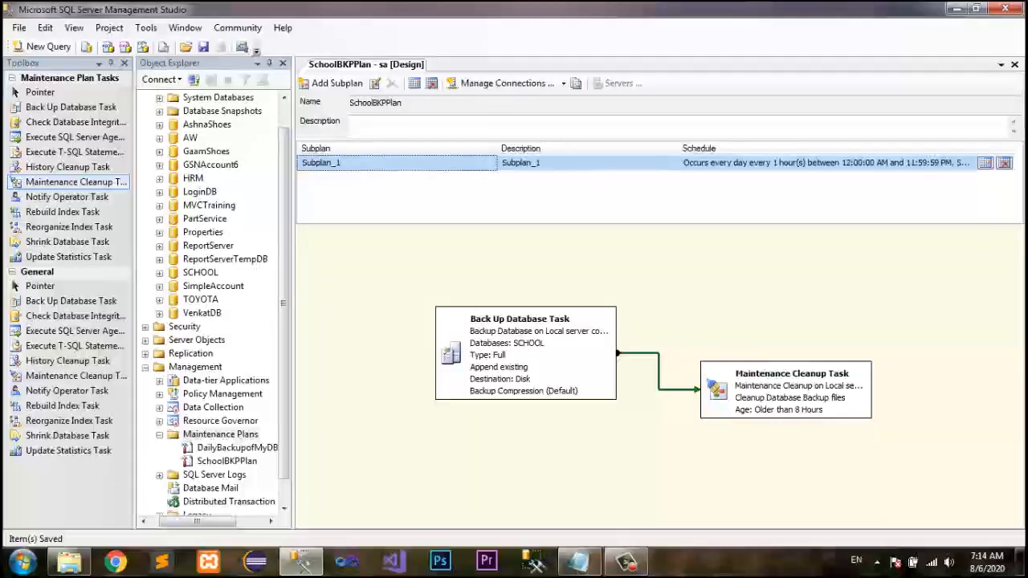
Refresh the Database Backup folder in File Explorer to inspect the existing backup files.
click(69, 564)
right_click(339, 162)
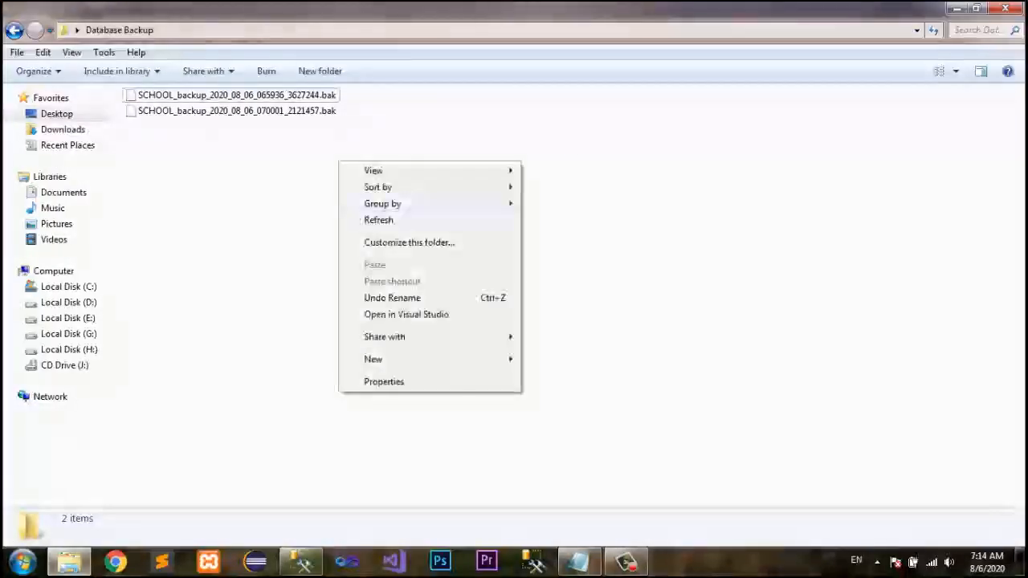
click(378, 219)
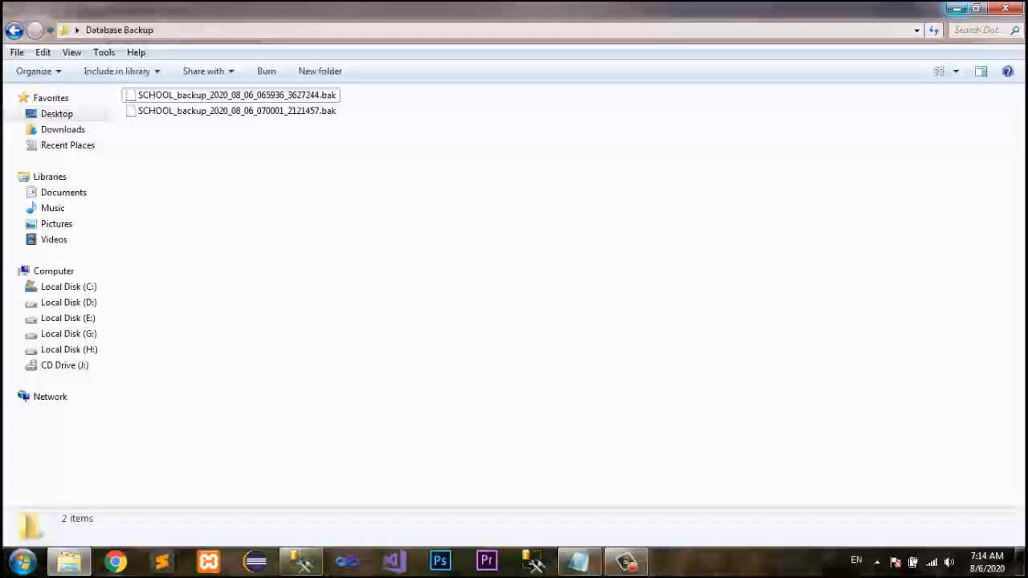
click(956, 8)
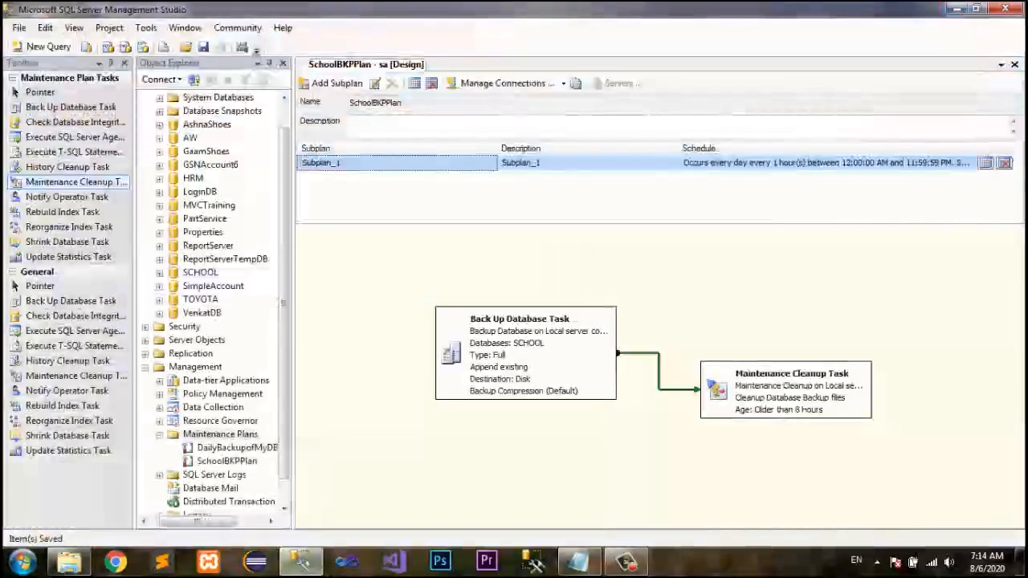
Execute the SchoolBKPPlan maintenance plan from Object Explorer and close the execution status window.
drag(284, 321, 285, 350)
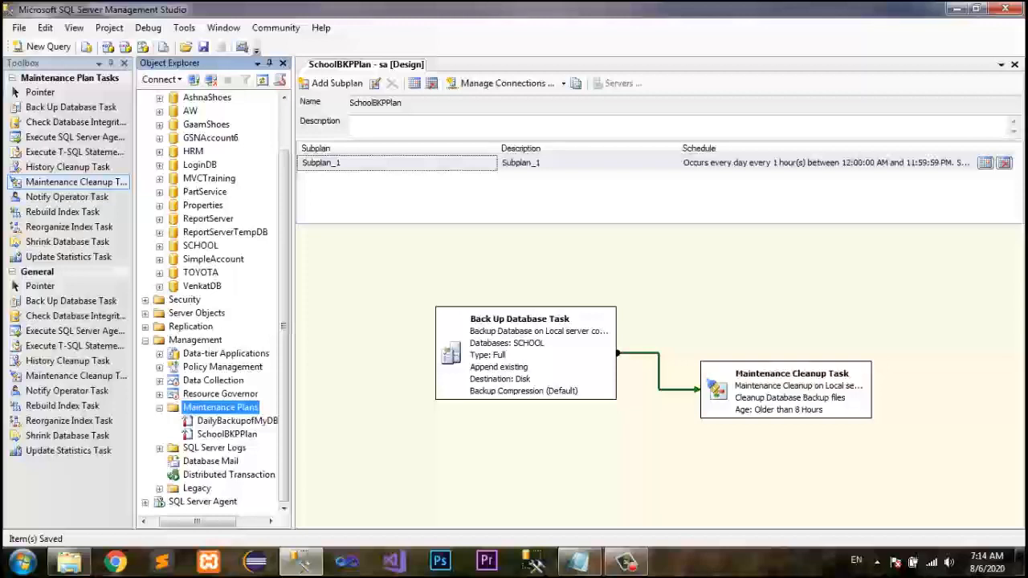
right_click(226, 434)
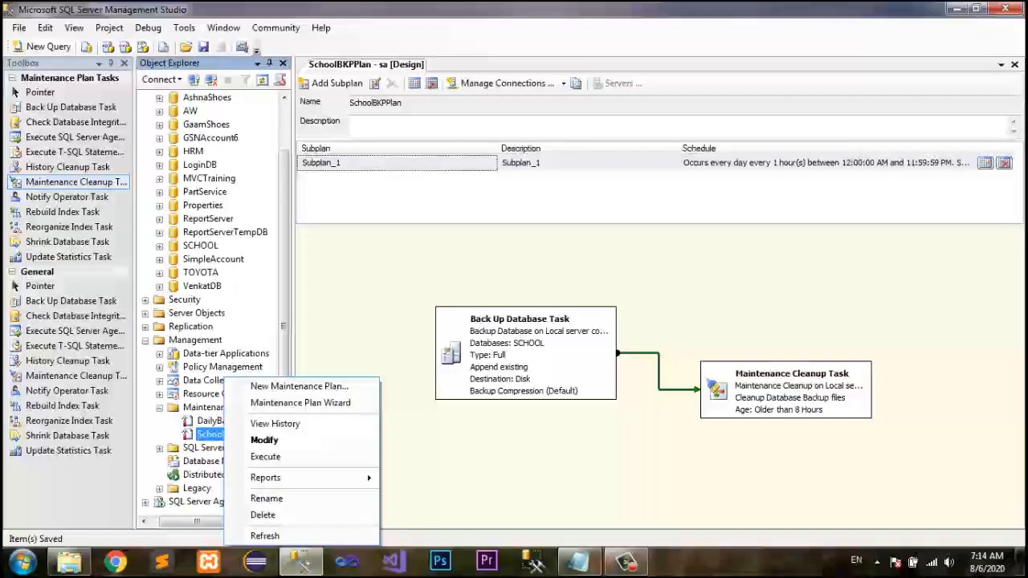
key(Escape)
right_click(225, 434)
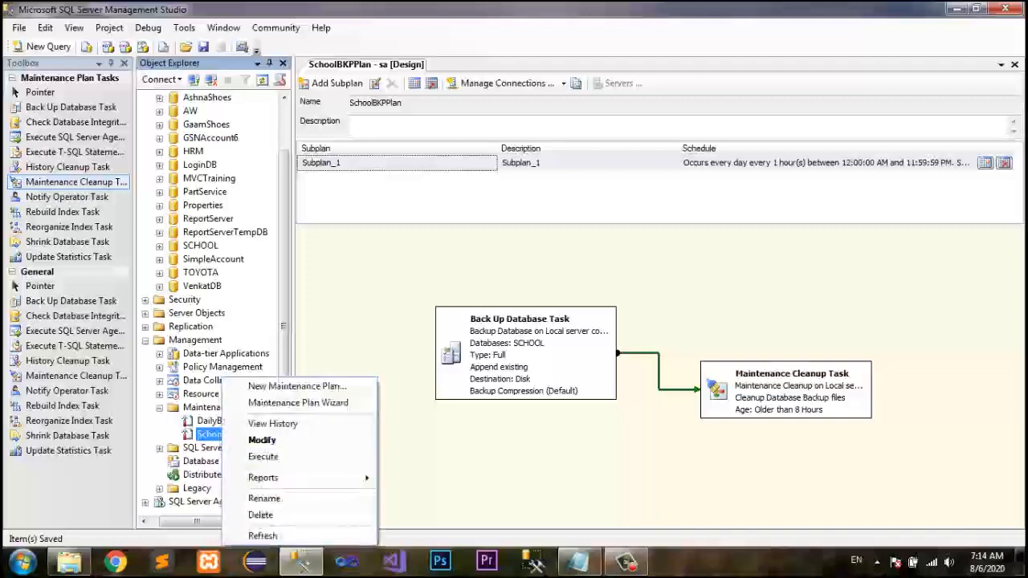
click(263, 456)
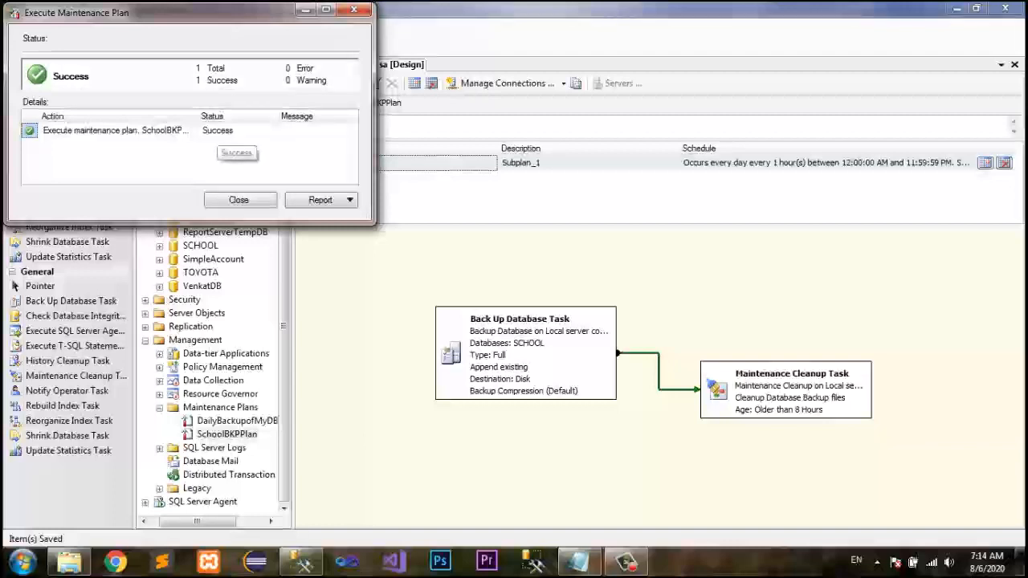
click(240, 200)
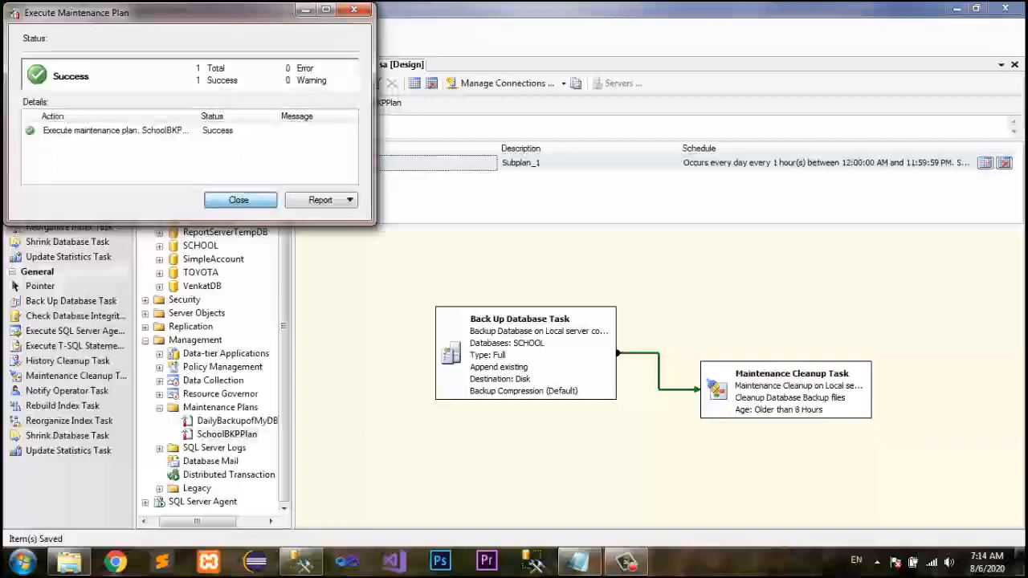
Check the Database Backup folder for the newest SCHOOL backup file, then return to the plan.
click(69, 563)
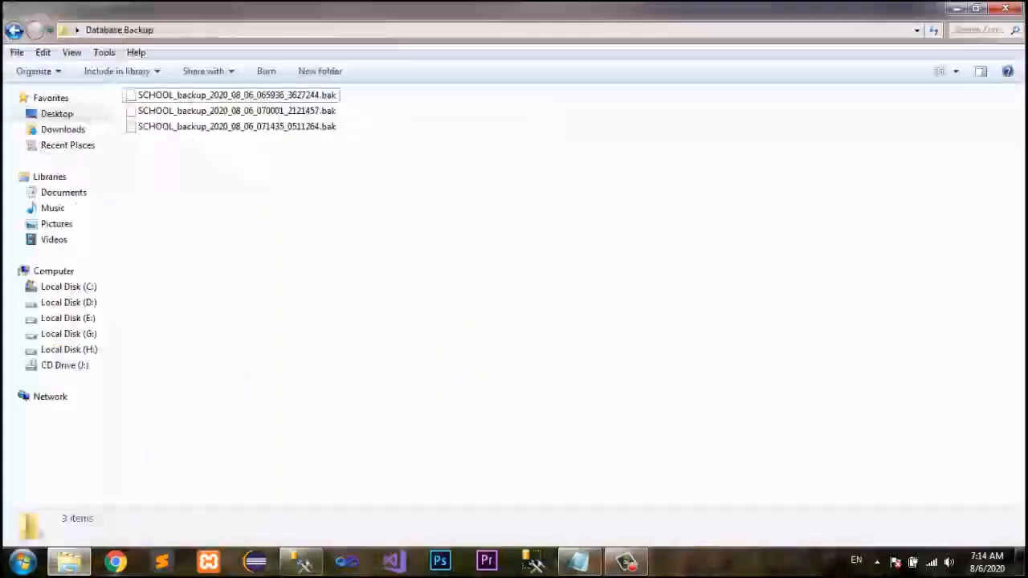
click(233, 127)
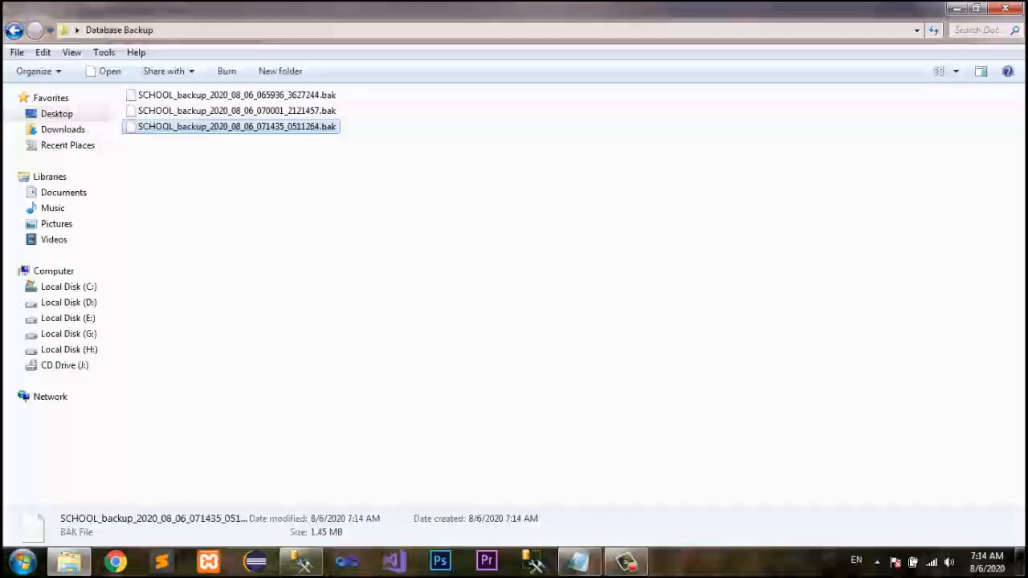
click(302, 562)
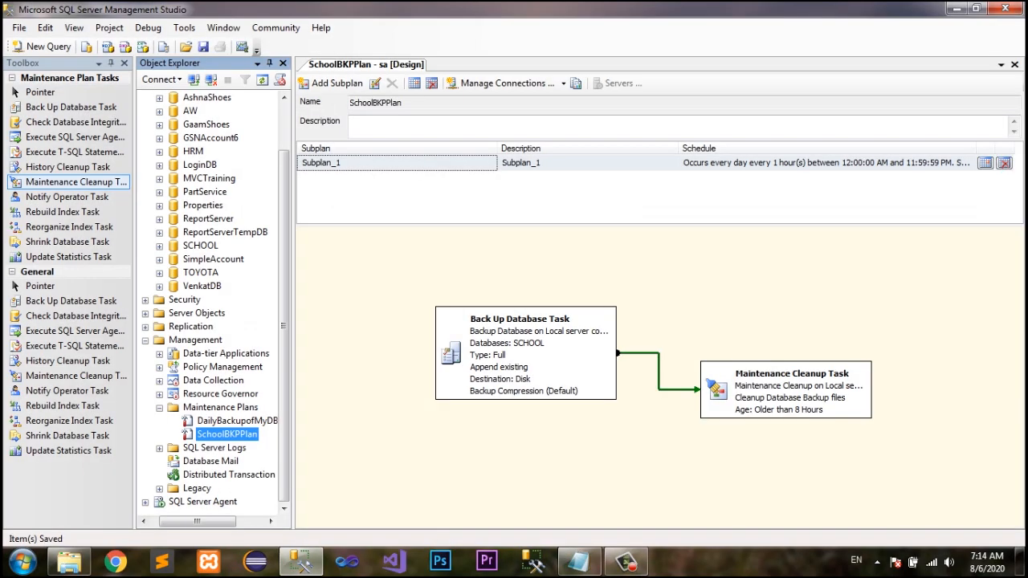